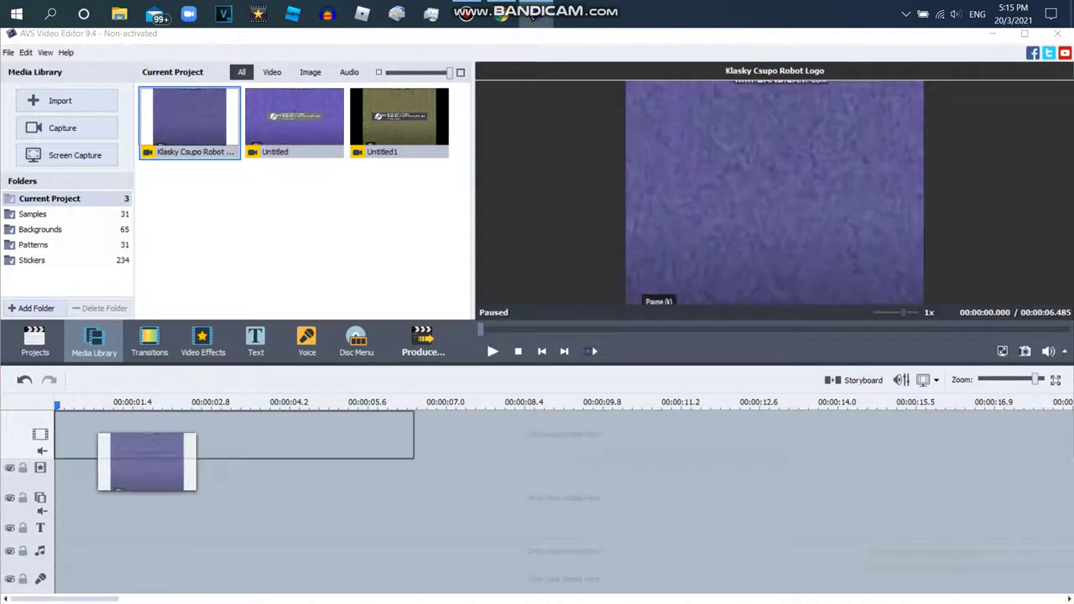
- Set the Klasky Csupo Robot Logo clip's color saturation to -50
left_click(203, 341)
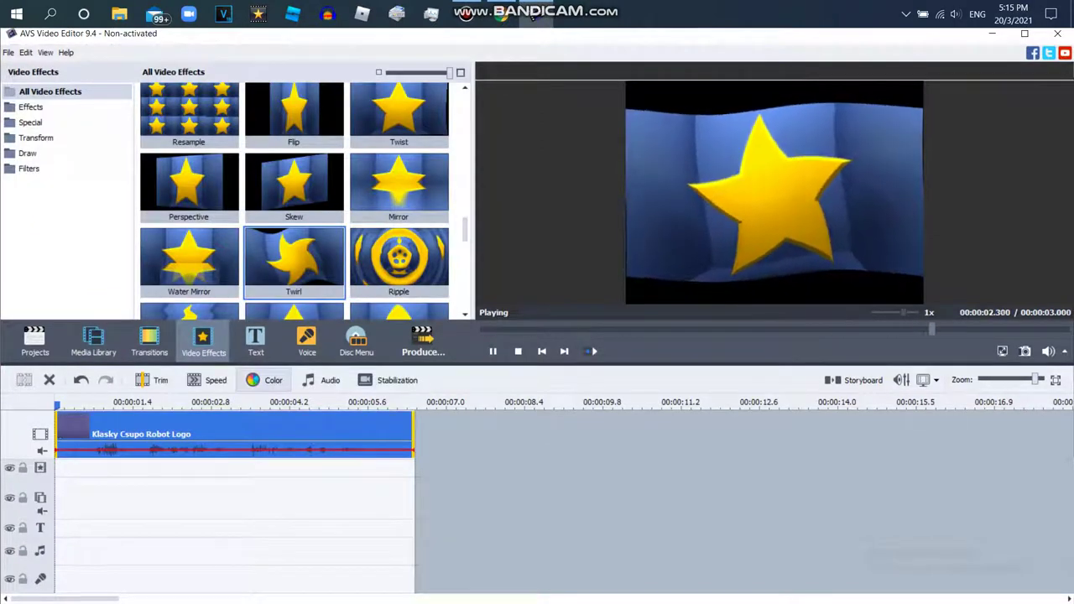
left_click(264, 380)
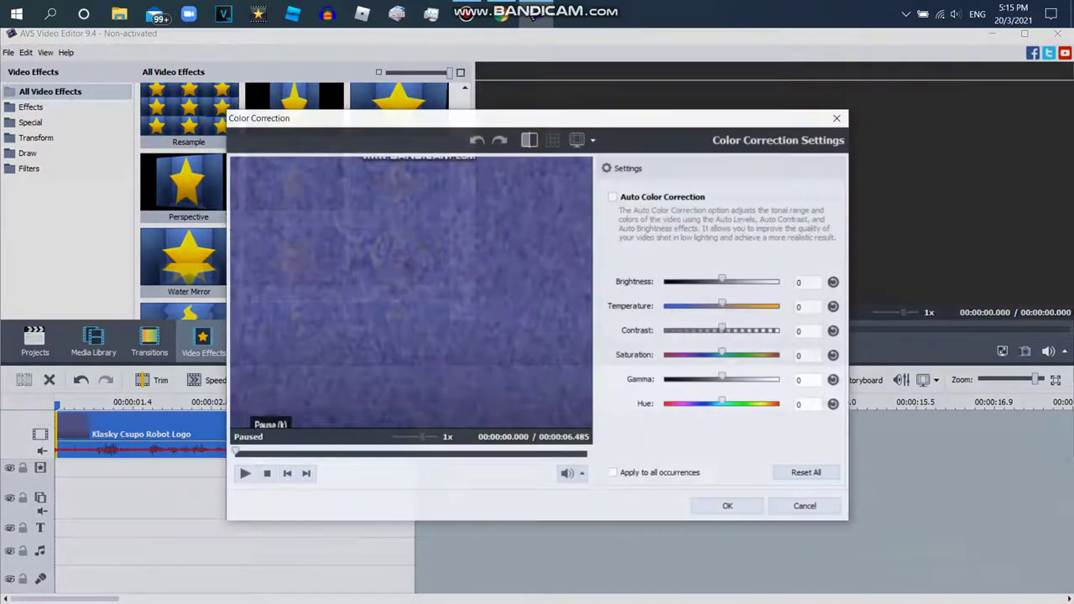
left_click_drag(235, 451, 358, 452)
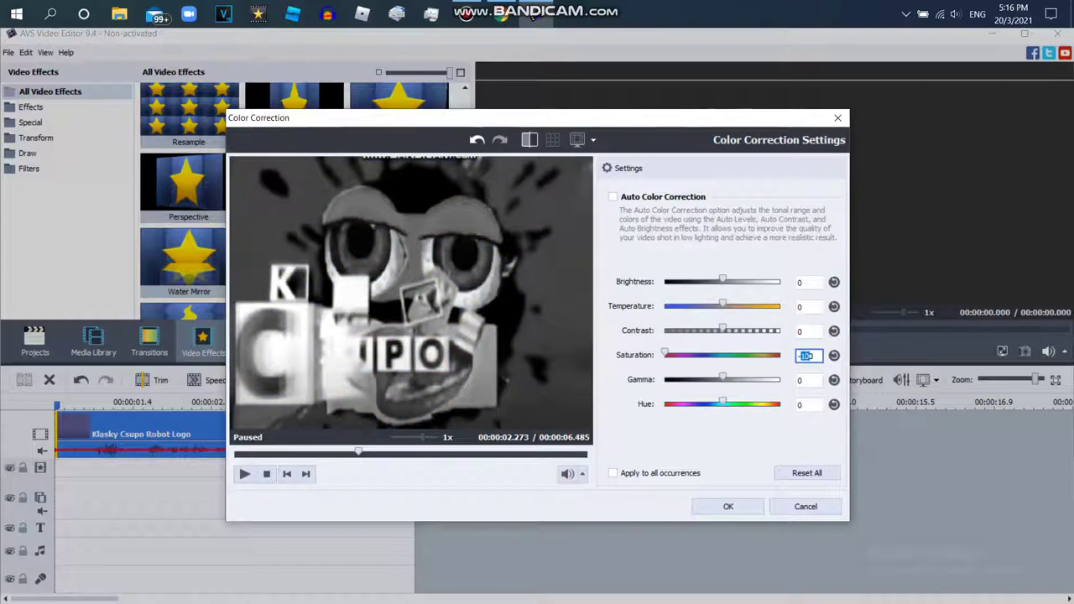
type("5")
key("Tab")
key("shift+Tab")
type("-50")
key("Tab")
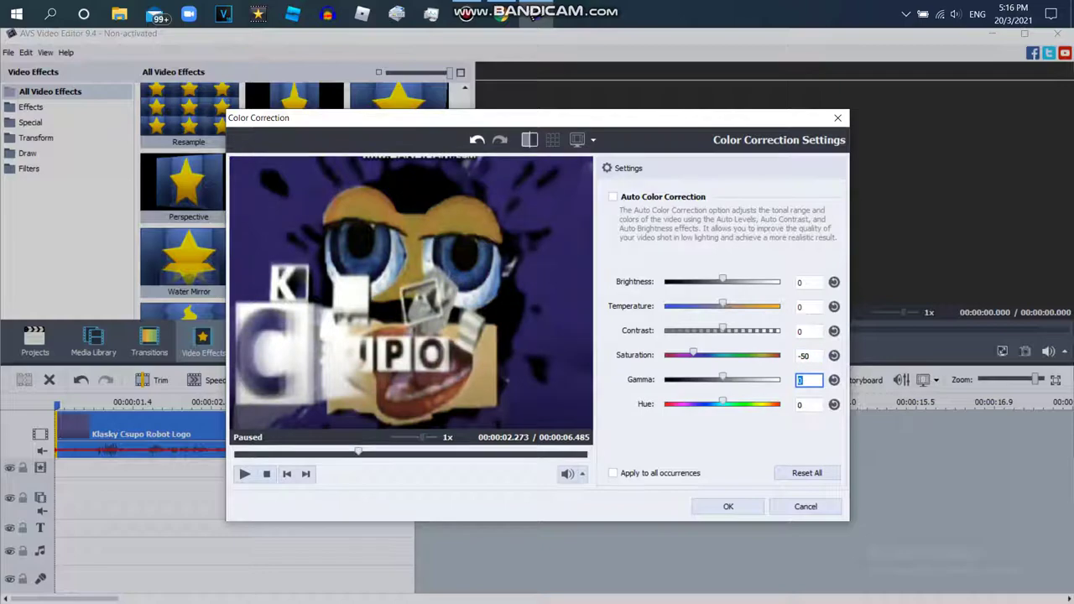
left_click(728, 507)
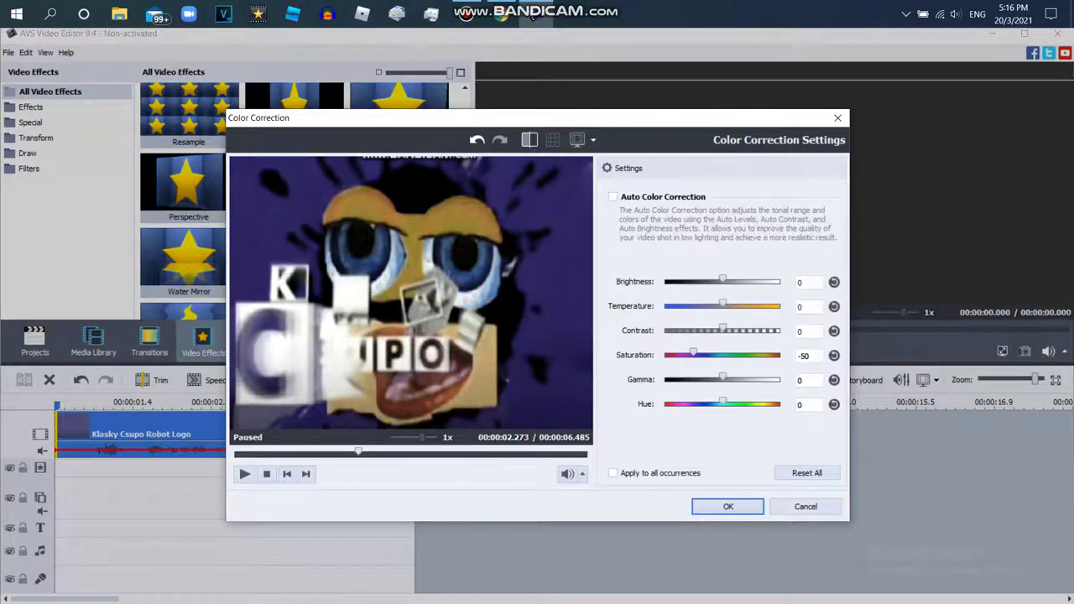
key("Return")
- Apply the Color Exchange effect over the clip's full length and add another video effects line to the timeline
scroll(294, 201, "up", 10)
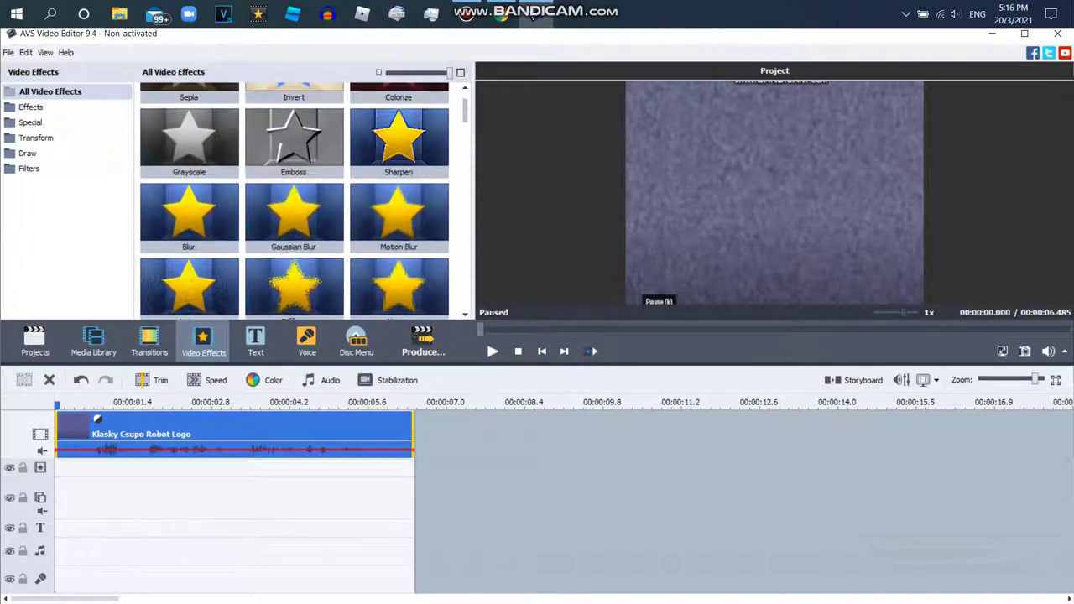
scroll(294, 201, "down", 5)
left_click_drag(293, 105, 126, 470)
left_click_drag(392, 469, 416, 469)
right_click(418, 469)
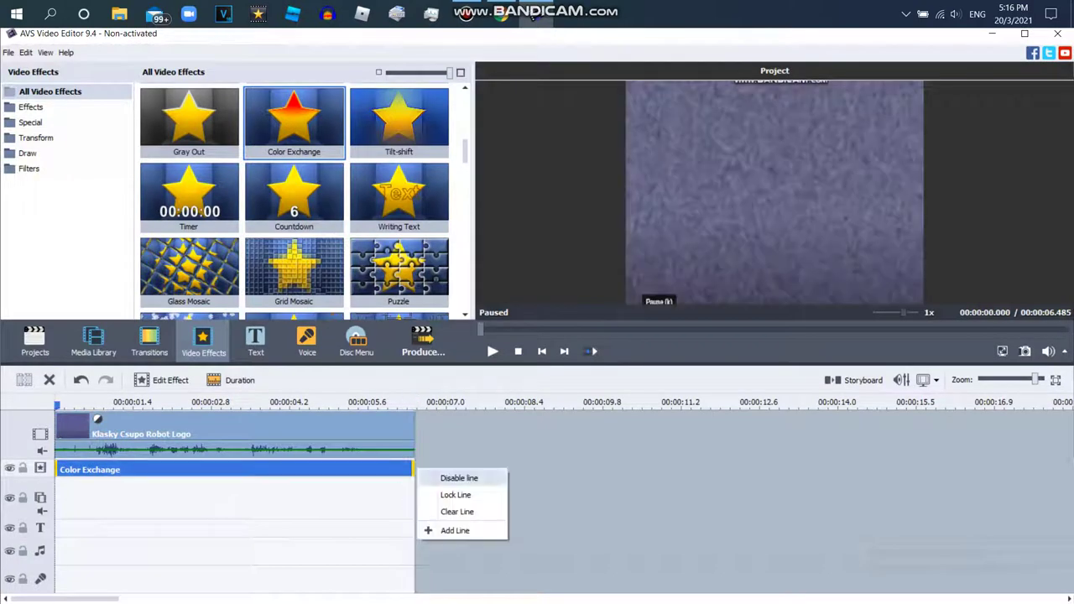
left_click(455, 531)
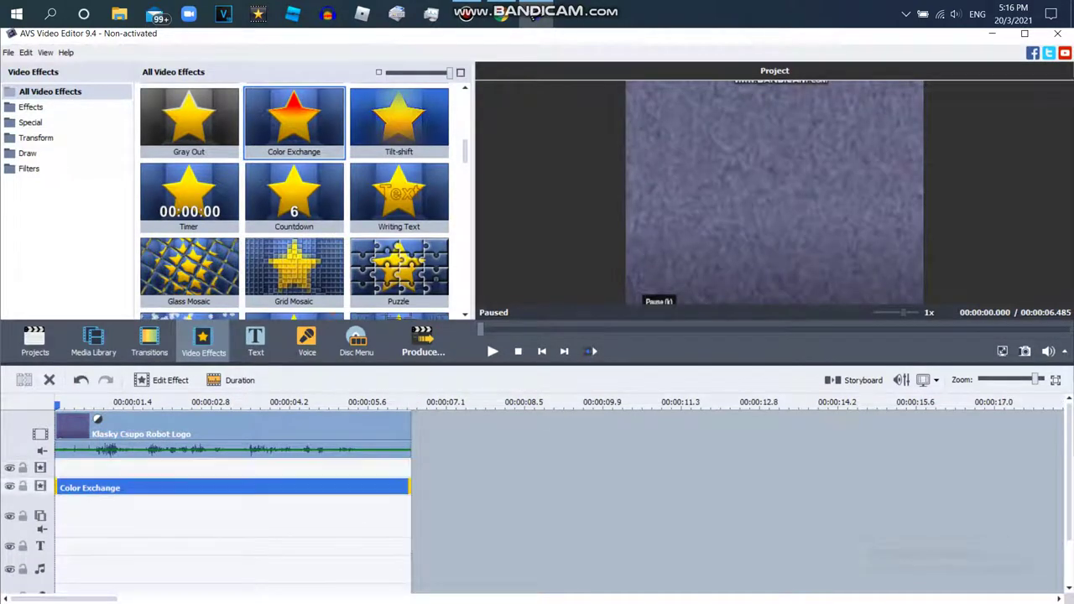
- Set the Color Exchange effect's Color 1 to white and Color 2 to black
left_click(162, 381)
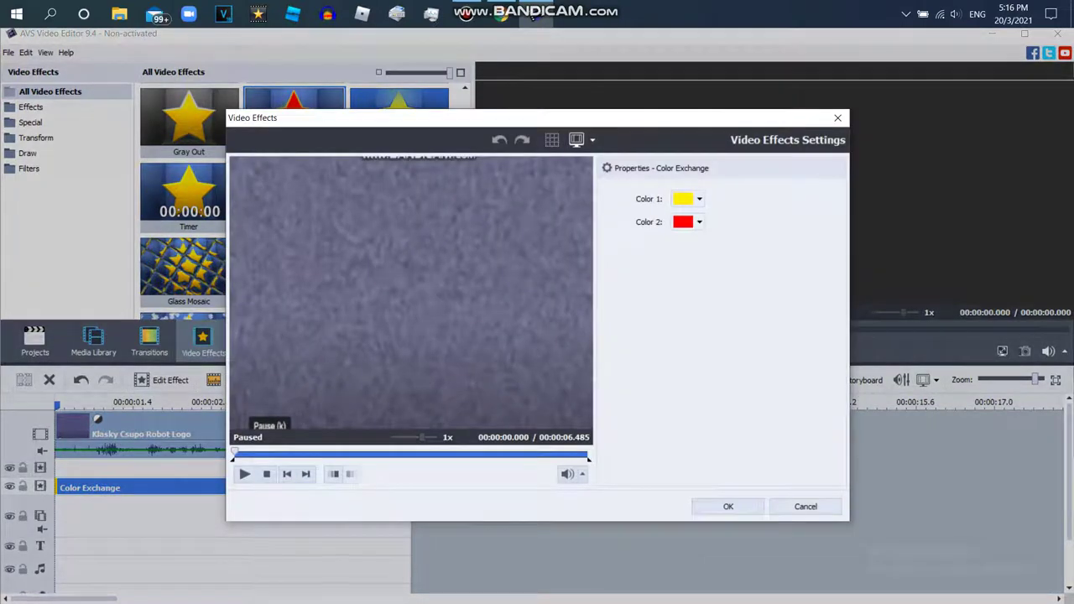
left_click(700, 199)
left_click(787, 281)
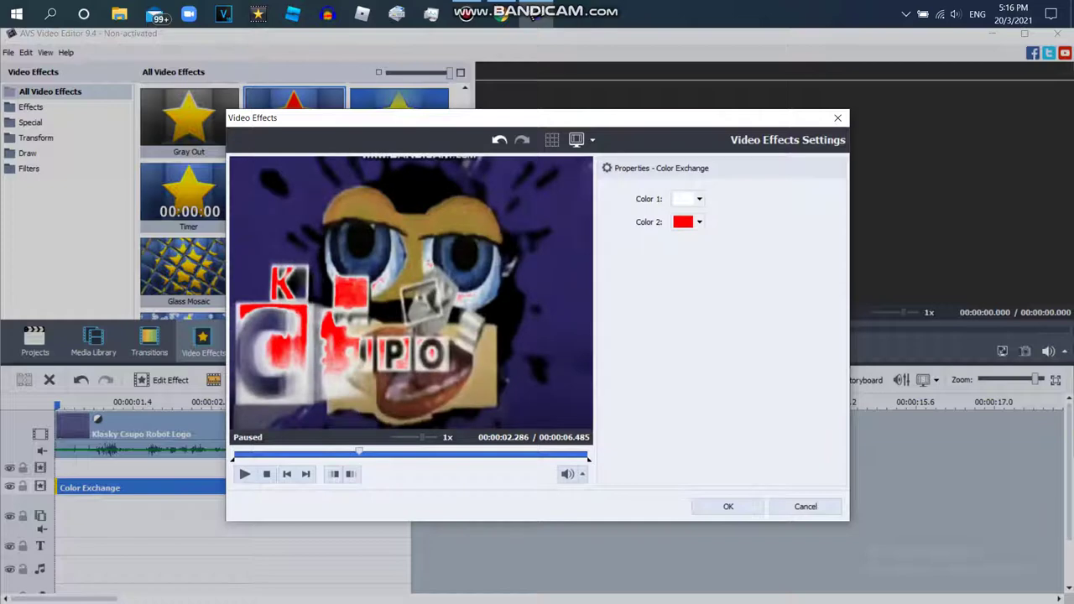
left_click_drag(359, 452, 344, 452)
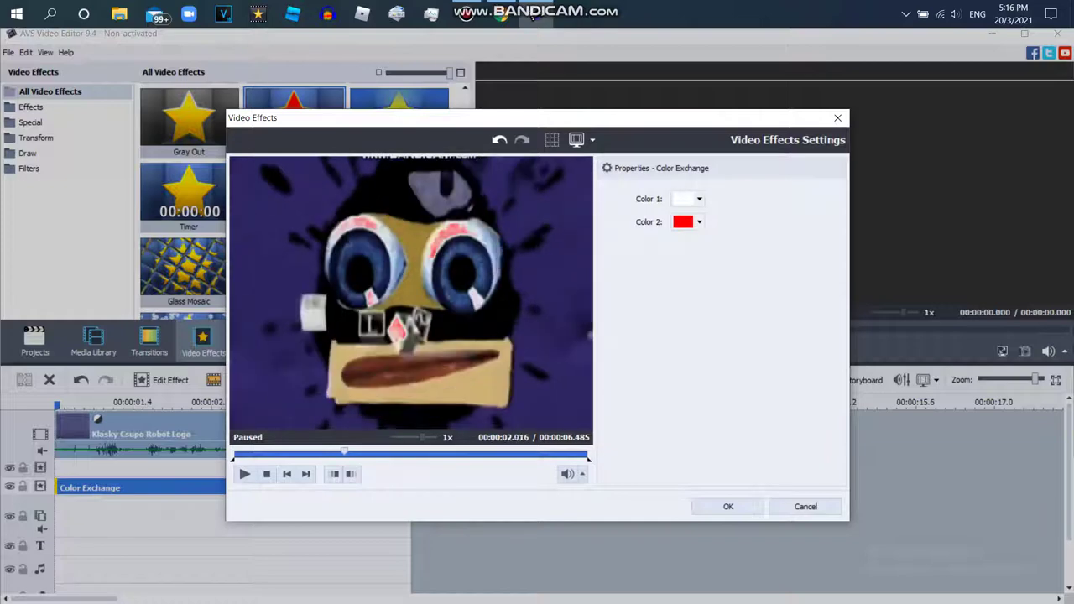
left_click(700, 222)
left_click(680, 281)
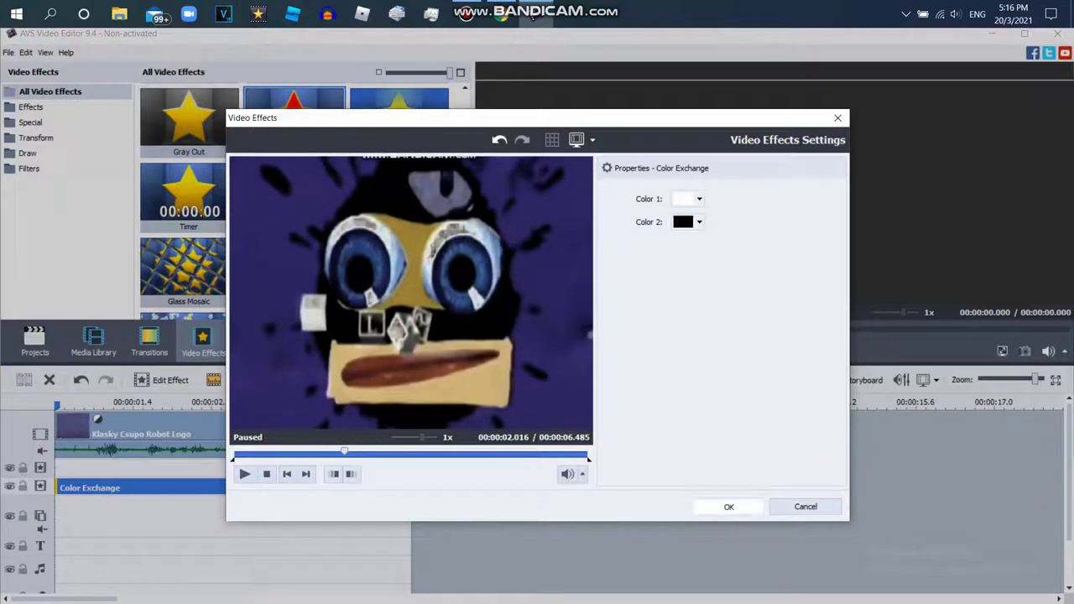
left_click(729, 506)
- Duplicate the Color Exchange effect and place the copy on the empty effects line above, at the start of the timeline
right_click(130, 487)
left_click(176, 564)
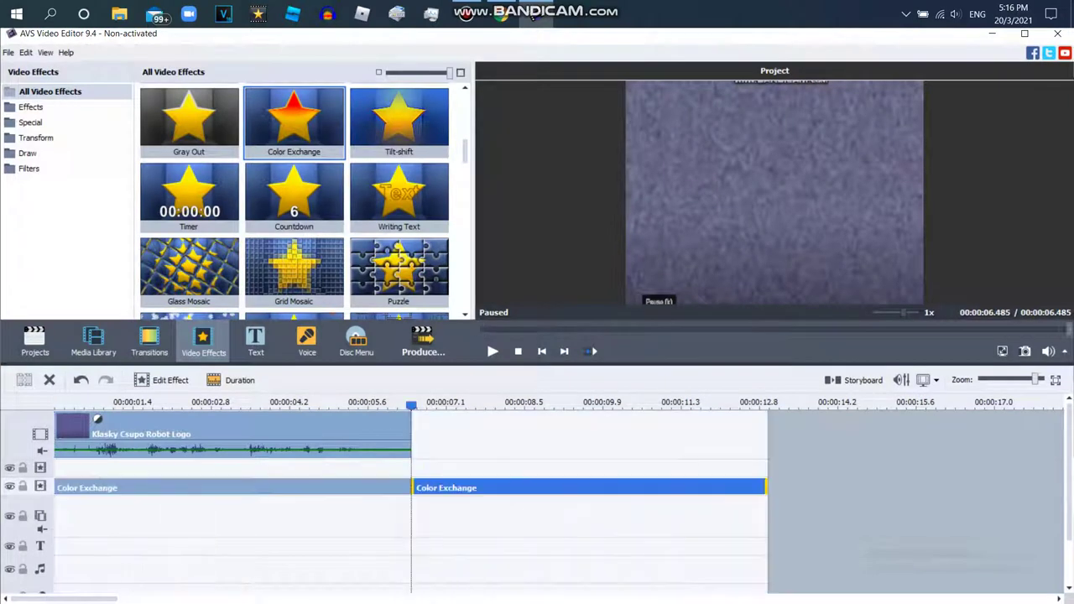
left_click_drag(453, 488, 77, 469)
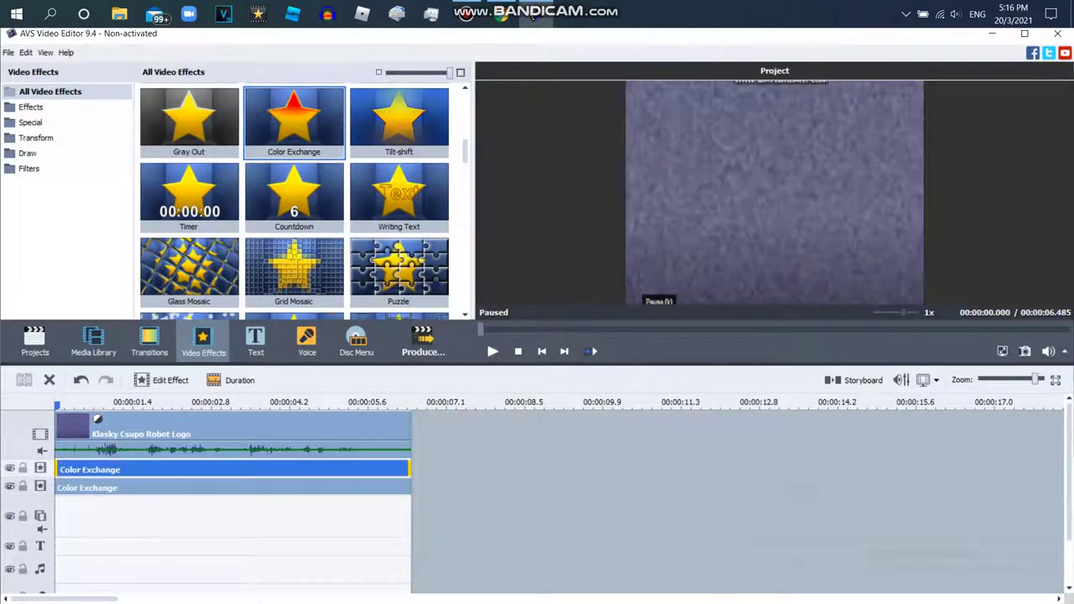
- Find the Glow effect in the effects library and put it in place of the upper Color Exchange effect
scroll(294, 202, "up", 5)
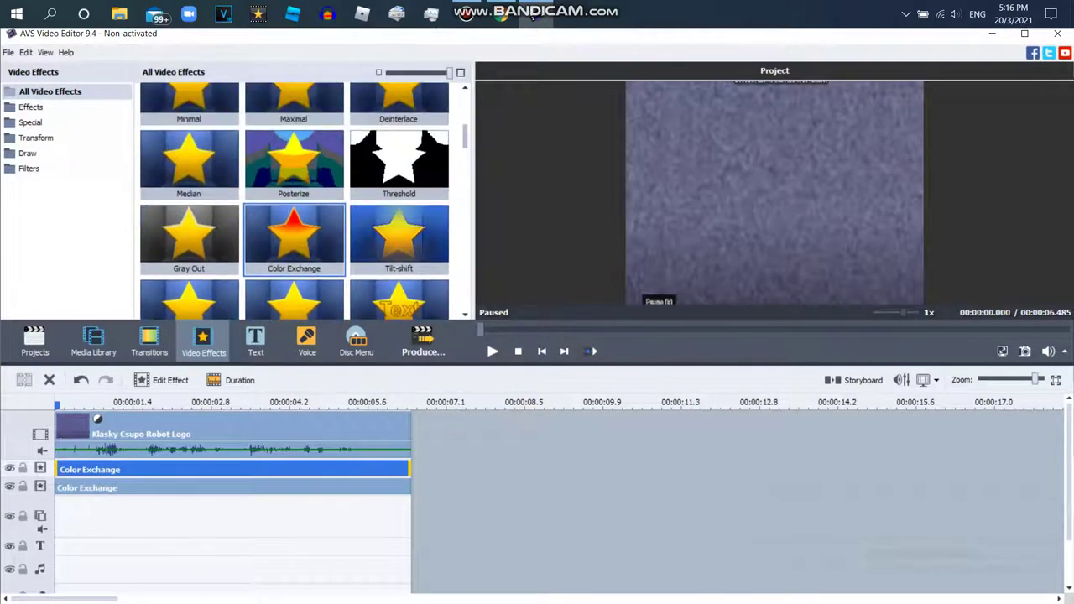
scroll(294, 202, "up", 1)
scroll(293, 201, "down", 6)
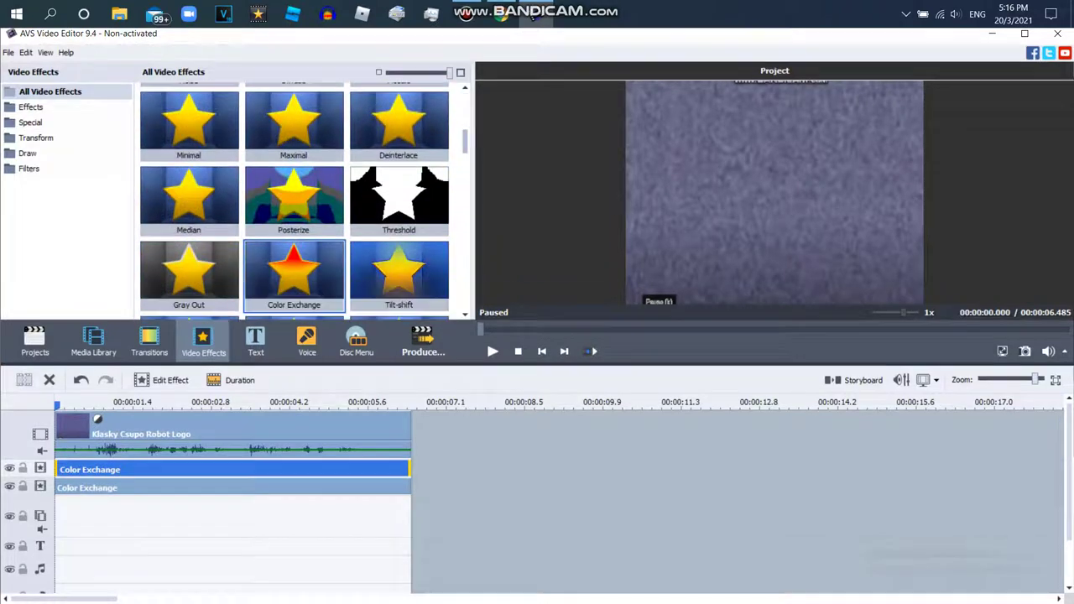
scroll(294, 201, "up", 4)
scroll(294, 201, "down", 3)
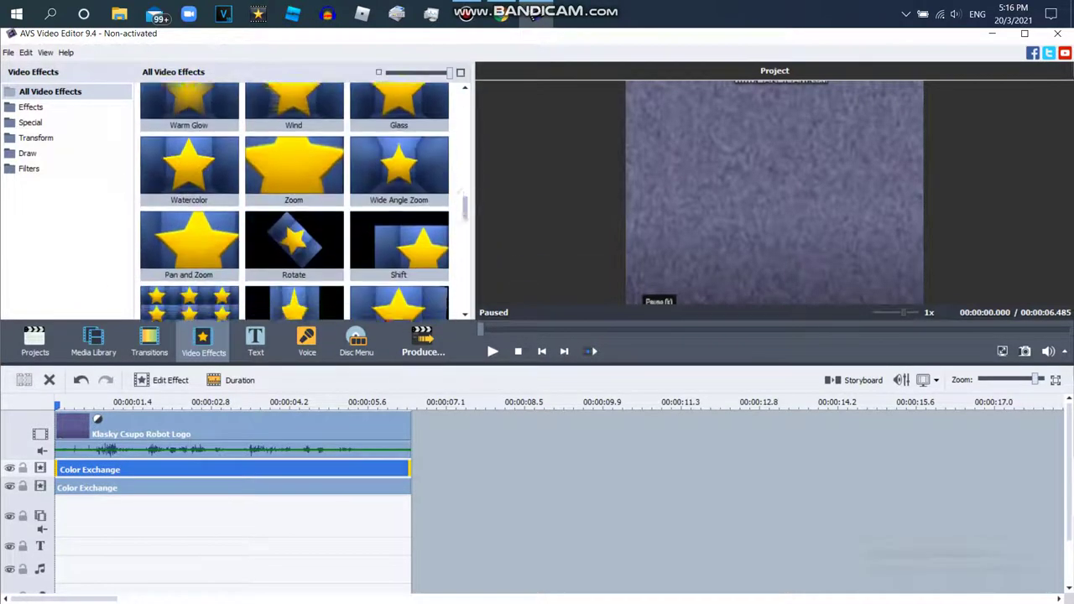
left_click_drag(399, 225, 279, 514)
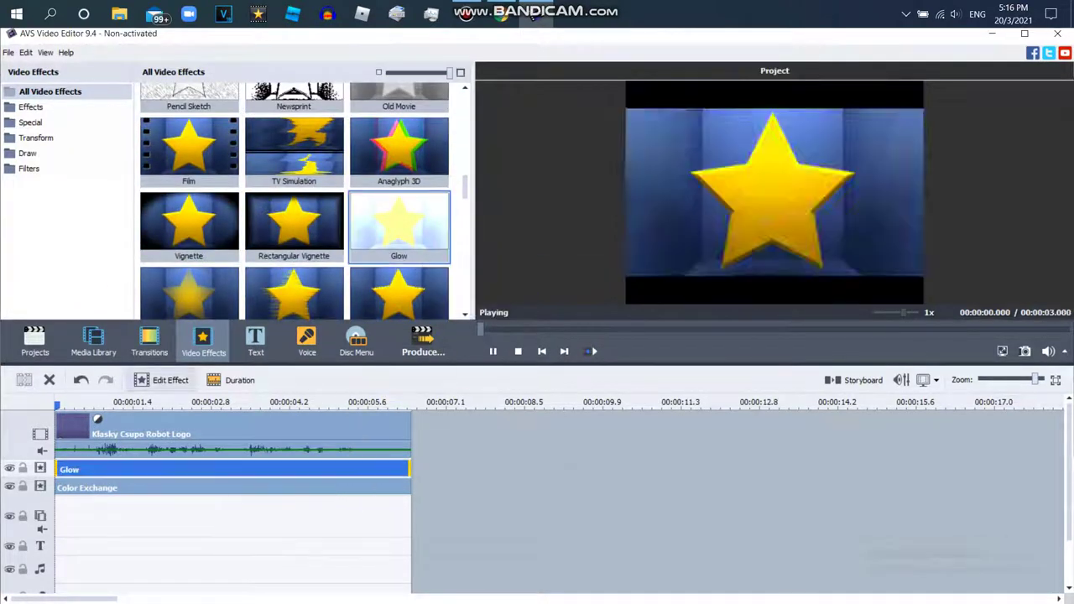
- Set the Glow effect's level to 10, checking it on a frame with the robot face
left_click(162, 381)
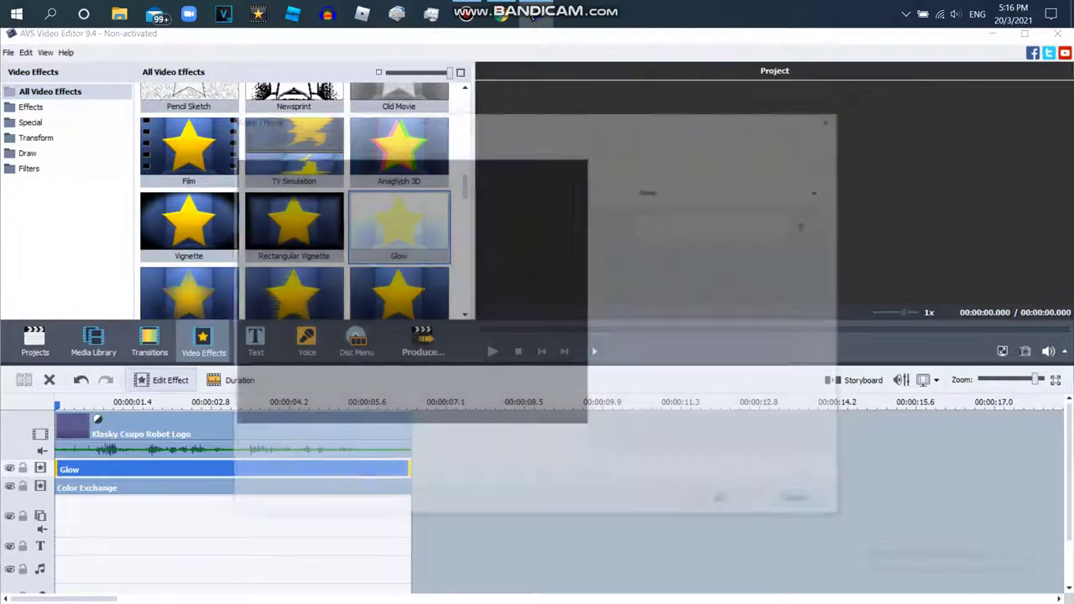
left_click(303, 454)
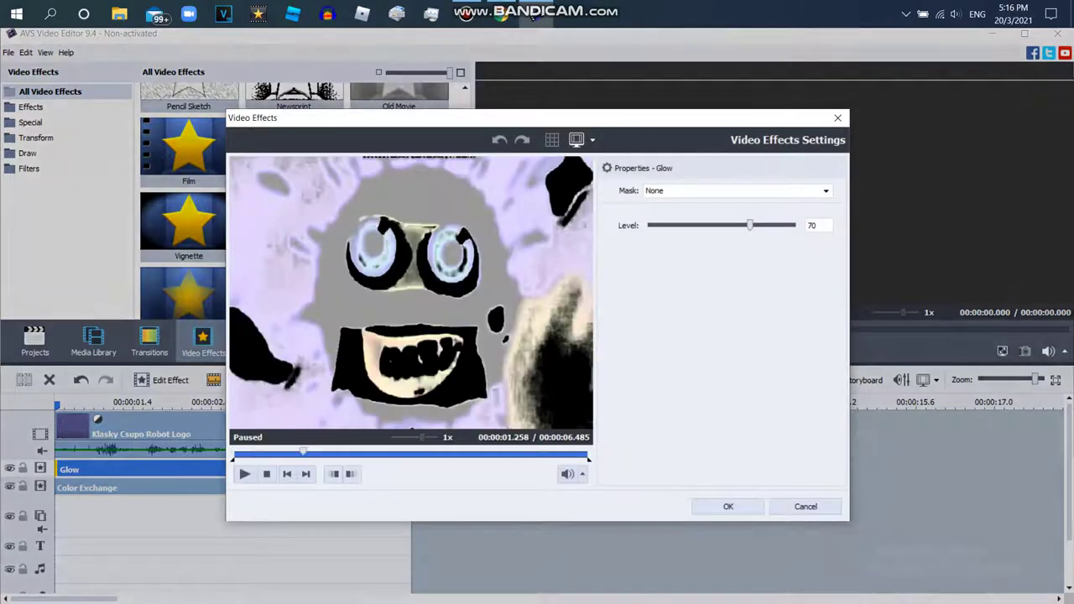
left_click_drag(750, 225, 664, 225)
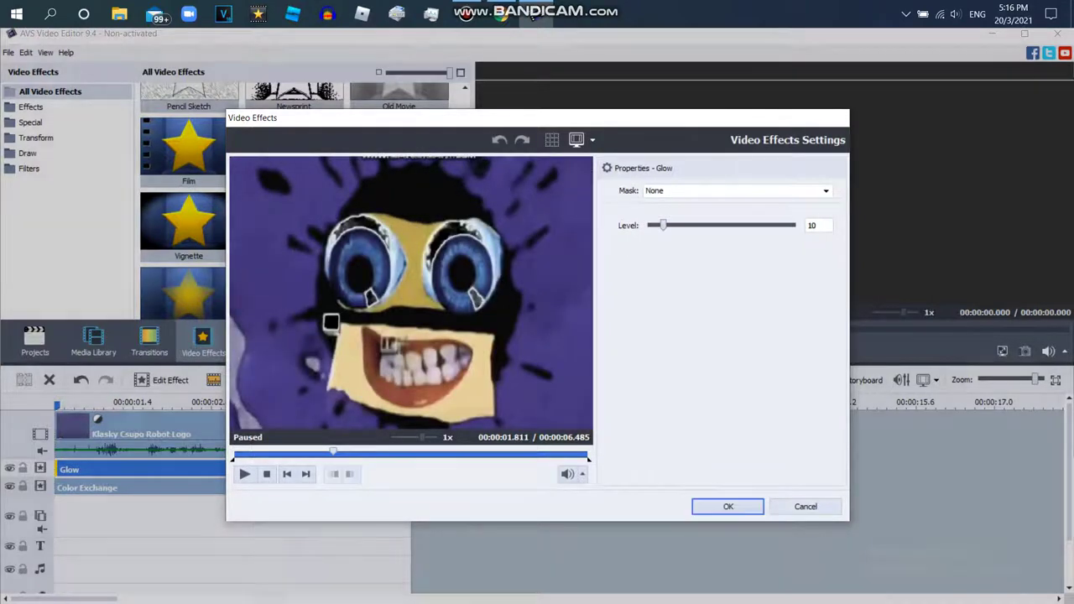
left_click(729, 507)
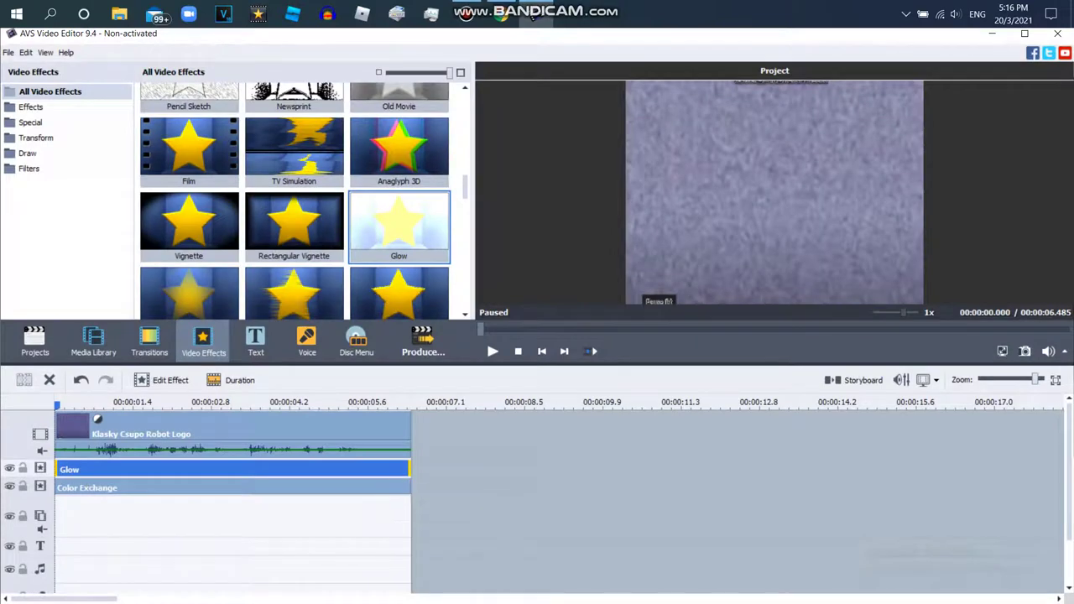
- Lower the Klasky Csupo Robot Logo clip's color saturation to -75
right_click(246, 423)
left_click(270, 392)
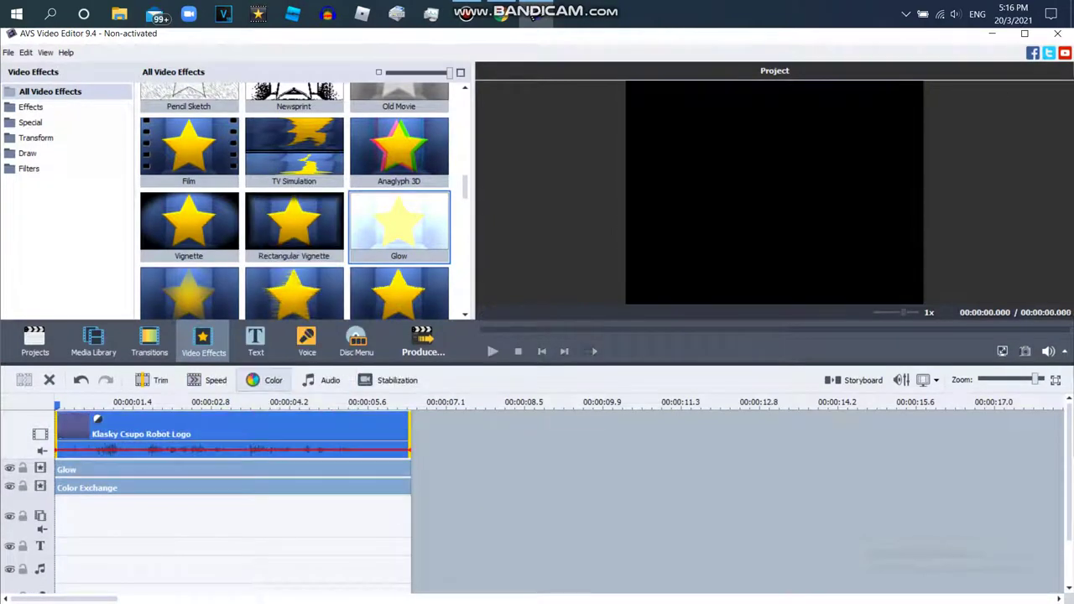
left_click(265, 380)
left_click(808, 356)
type("75")
key("Tab")
left_click(729, 506)
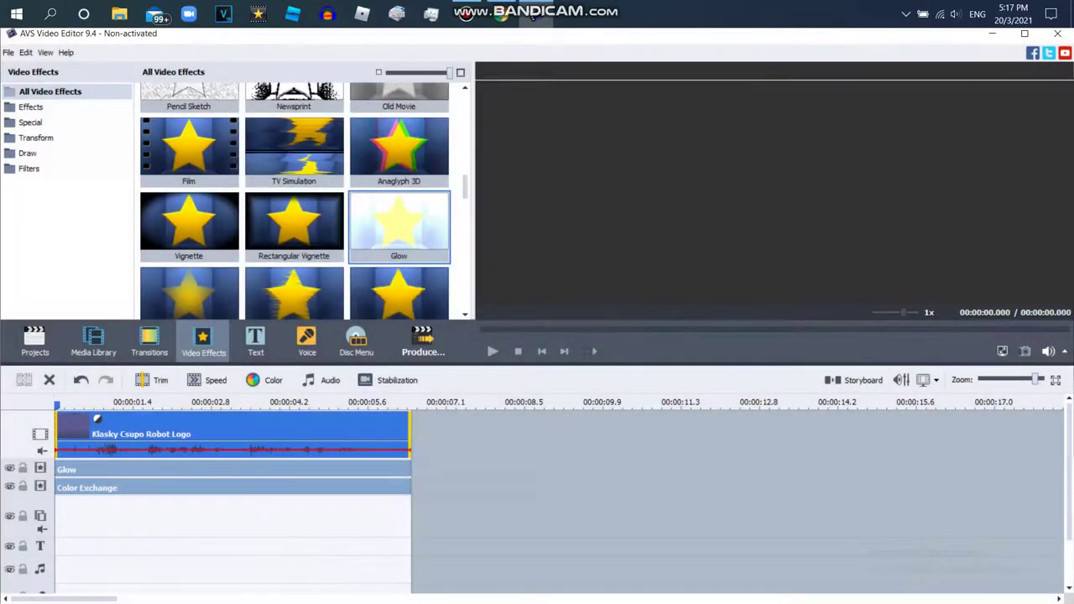
- Add a Mirror effect on a new effects line below Color Exchange and extend it to the clip's end
left_click_drag(192, 405, 164, 405)
scroll(396, 220, "down", 4)
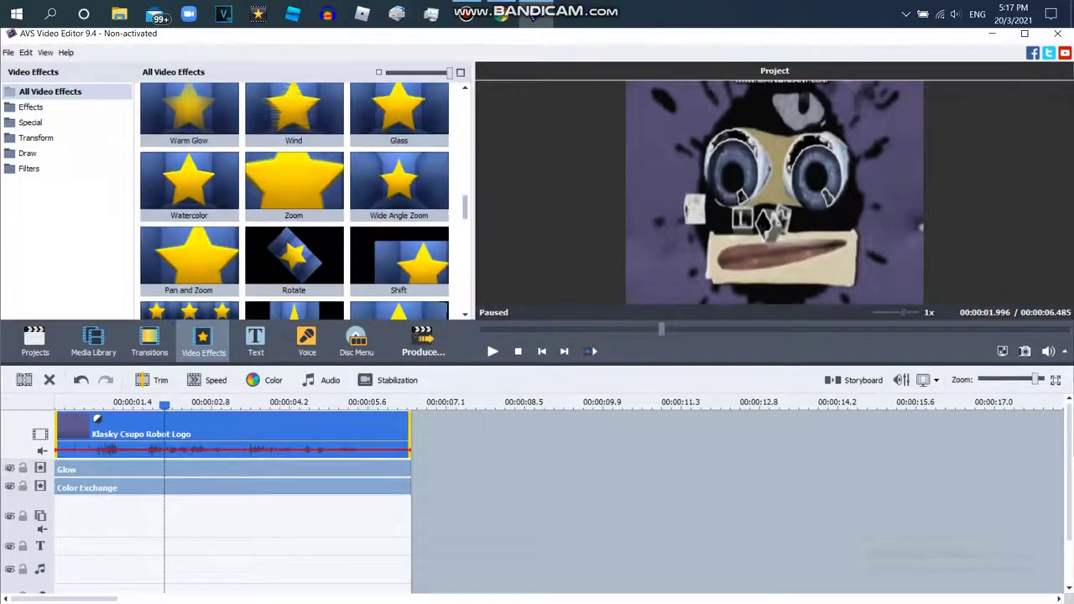
left_click_drag(399, 218, 61, 504)
right_click(460, 490)
left_click(492, 465)
left_click_drag(388, 507, 410, 506)
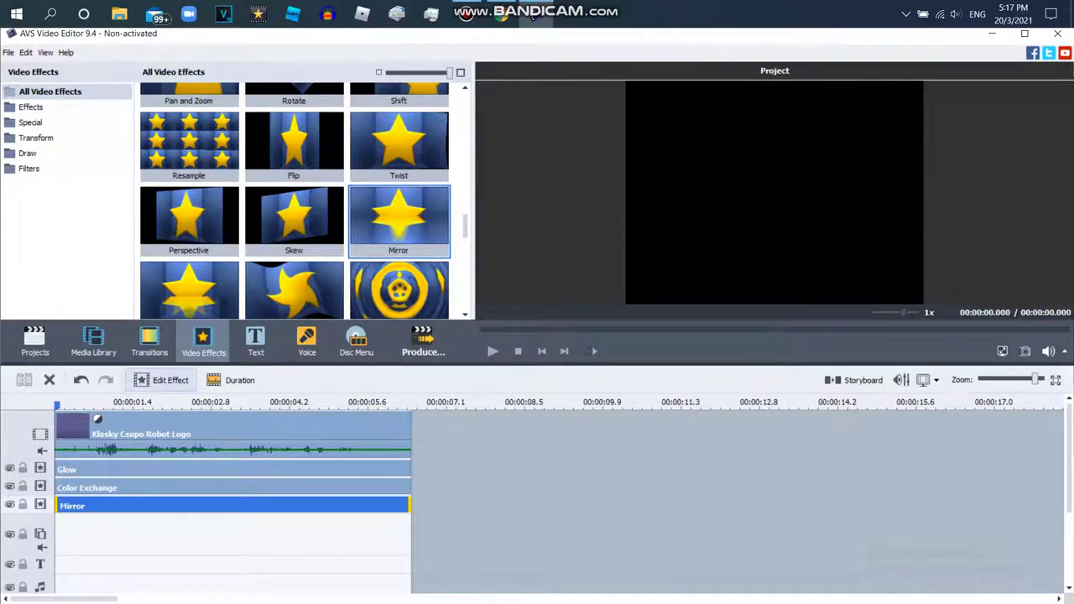
- Try Mirror levels of 75, 25 and 35 on the preview, and set the level to 30
left_click(161, 380)
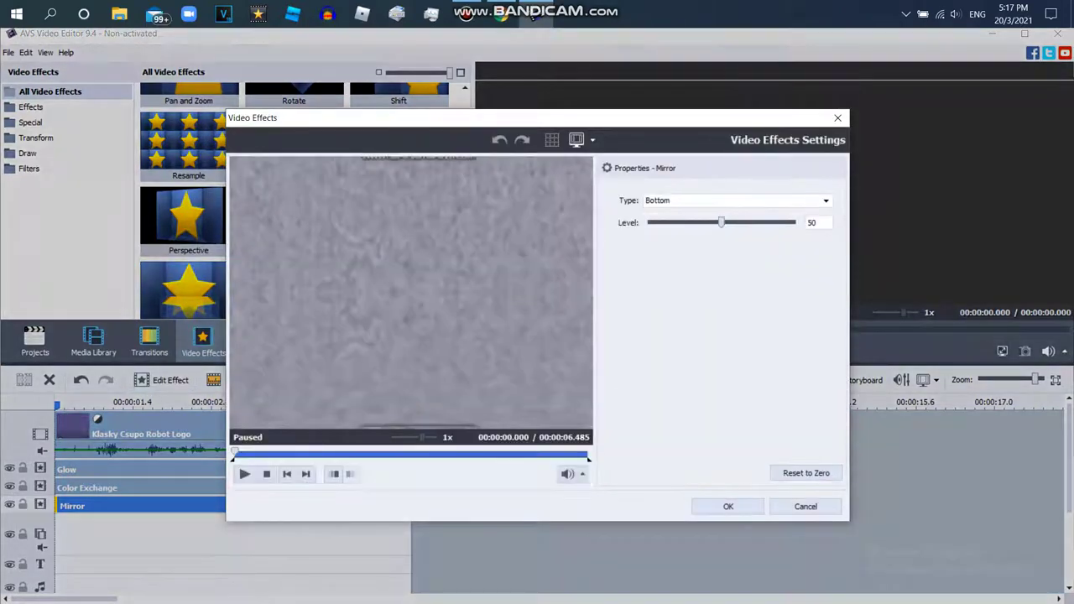
left_click(343, 454)
type("75")
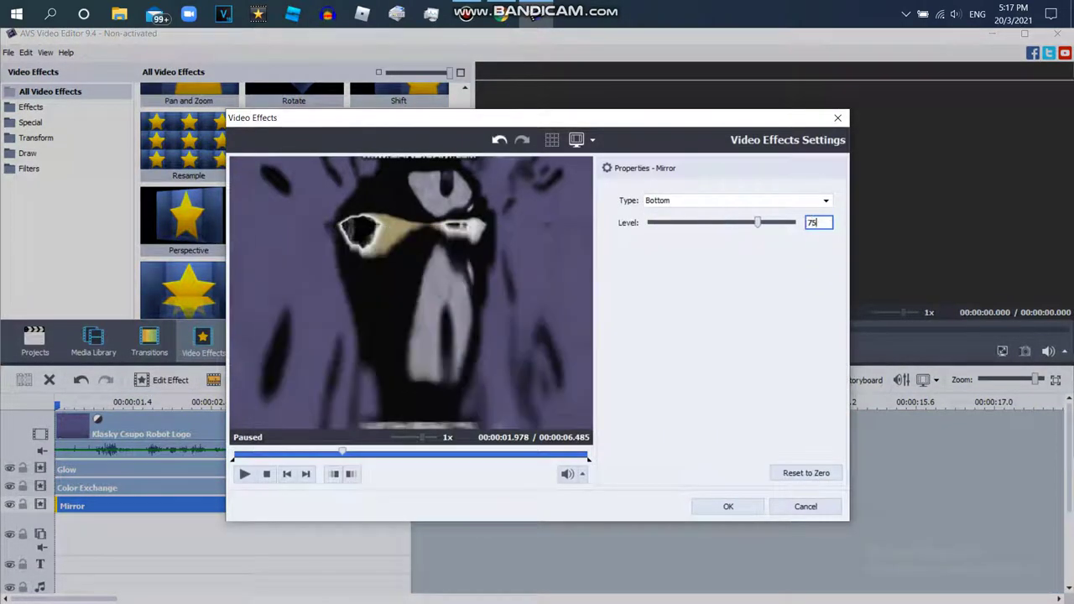
type("25")
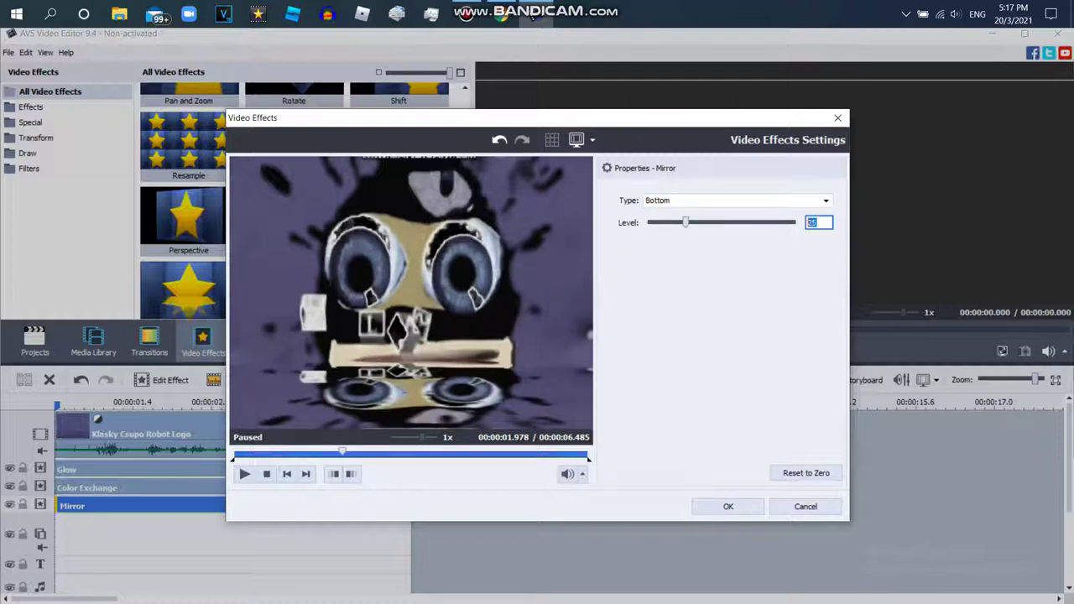
type("35")
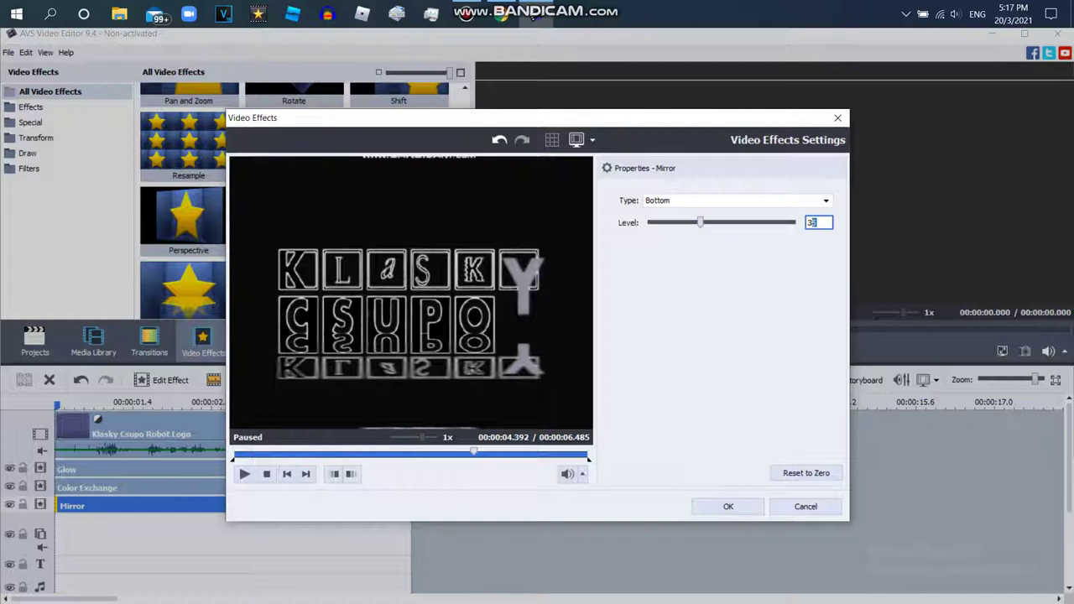
type("0")
left_click(729, 507)
- Add a further effects line, duplicate the Mirror effect and place the copy on that line at the timeline start
right_click(460, 512)
left_click(497, 486)
right_click(395, 503)
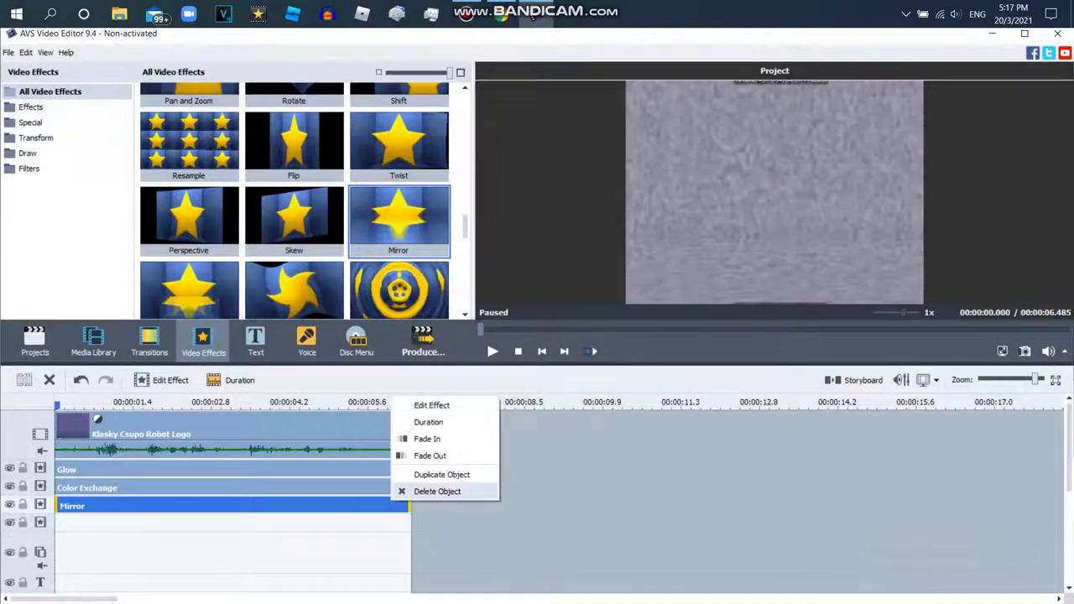
left_click(444, 475)
left_click_drag(445, 506, 89, 524)
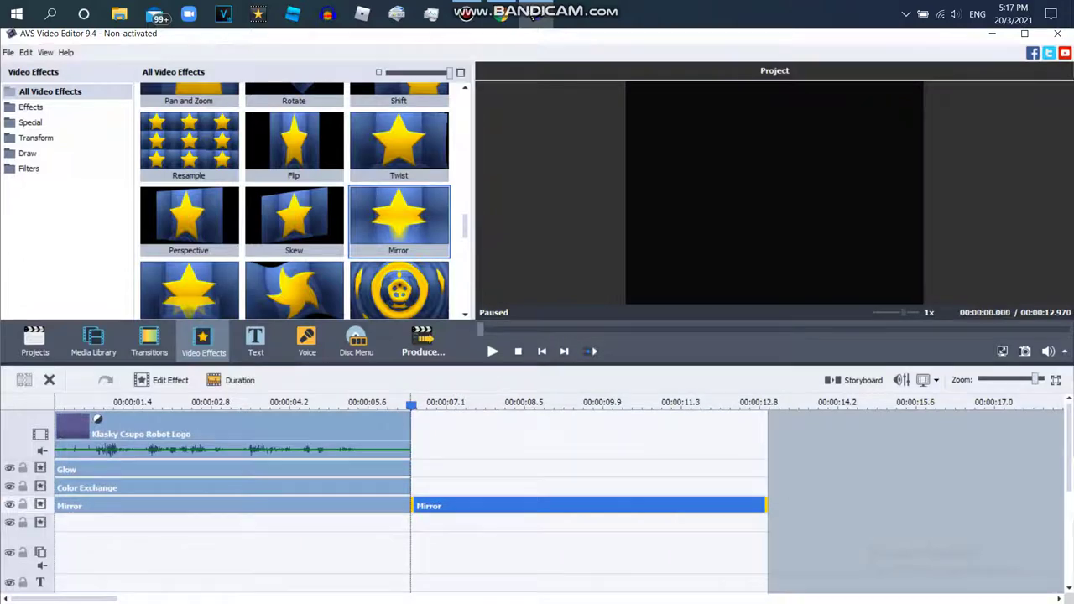
- Set the duplicated Mirror effect's type to Top and its level to 50, checking other frames in the preview
left_click(163, 380)
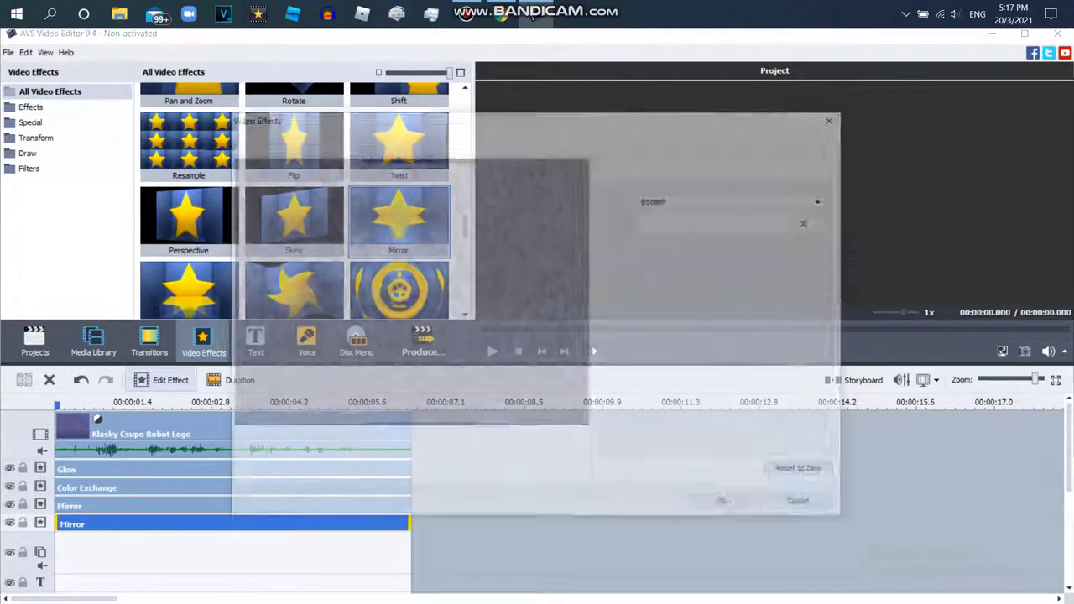
left_click(738, 201)
left_click(722, 234)
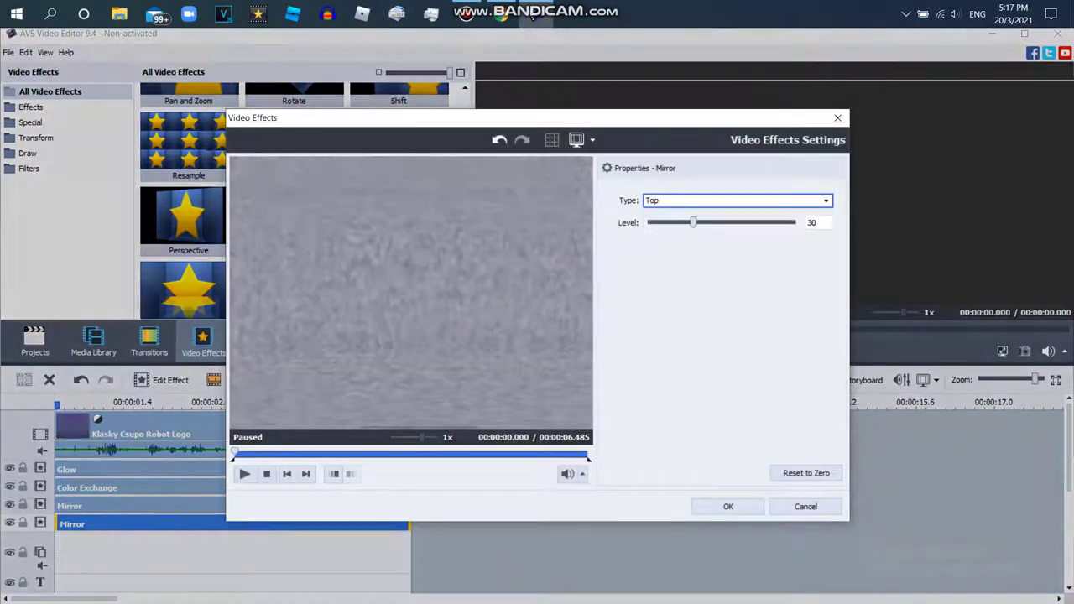
left_click_drag(235, 452, 393, 452)
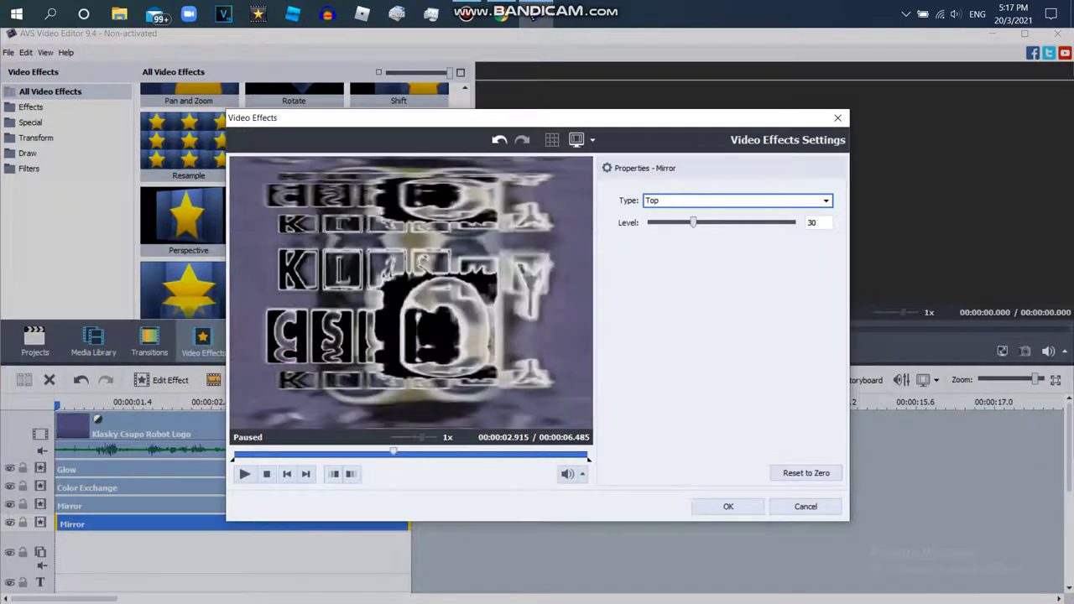
double_click(813, 222)
type("5")
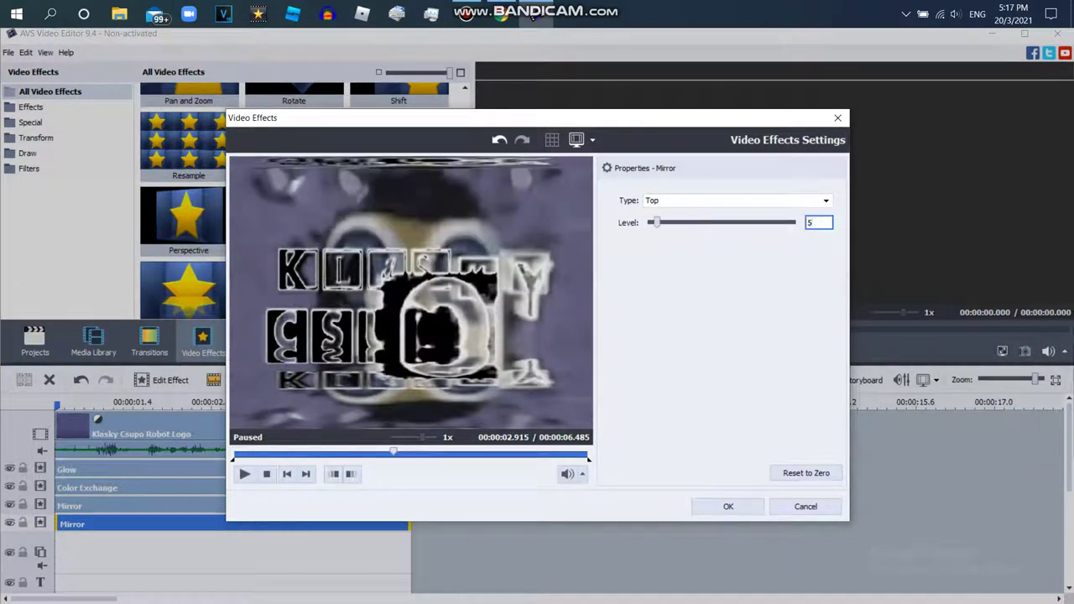
type("0")
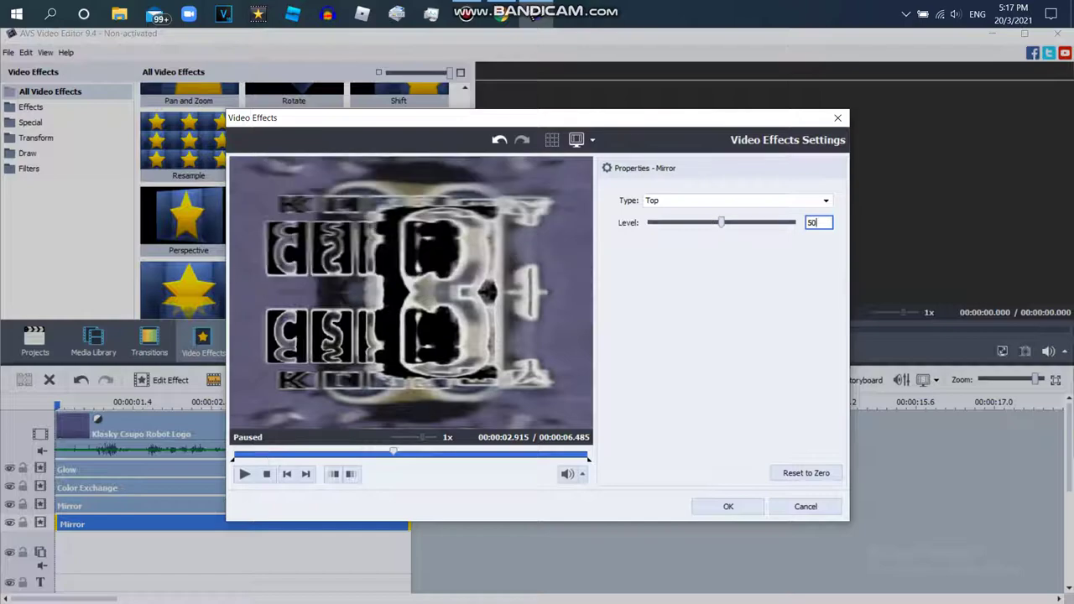
left_click(456, 453)
left_click(728, 507)
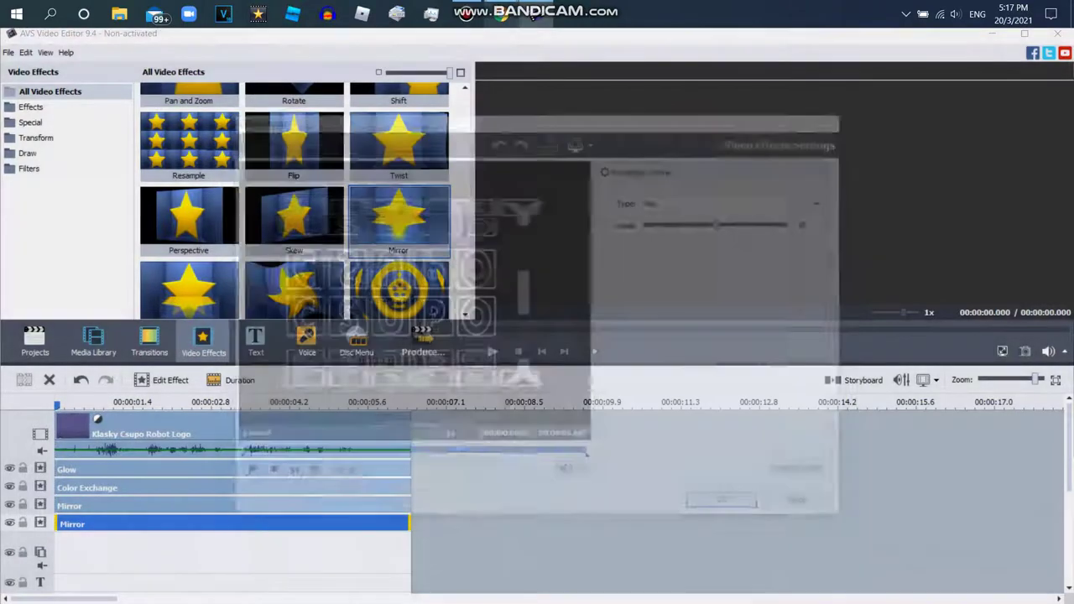
- Switch to Chrome and read the G-Major 335 recipe and its pitch values in the YouTube video description
left_click(502, 14)
scroll(384, 335, "down", 5)
left_click(158, 283)
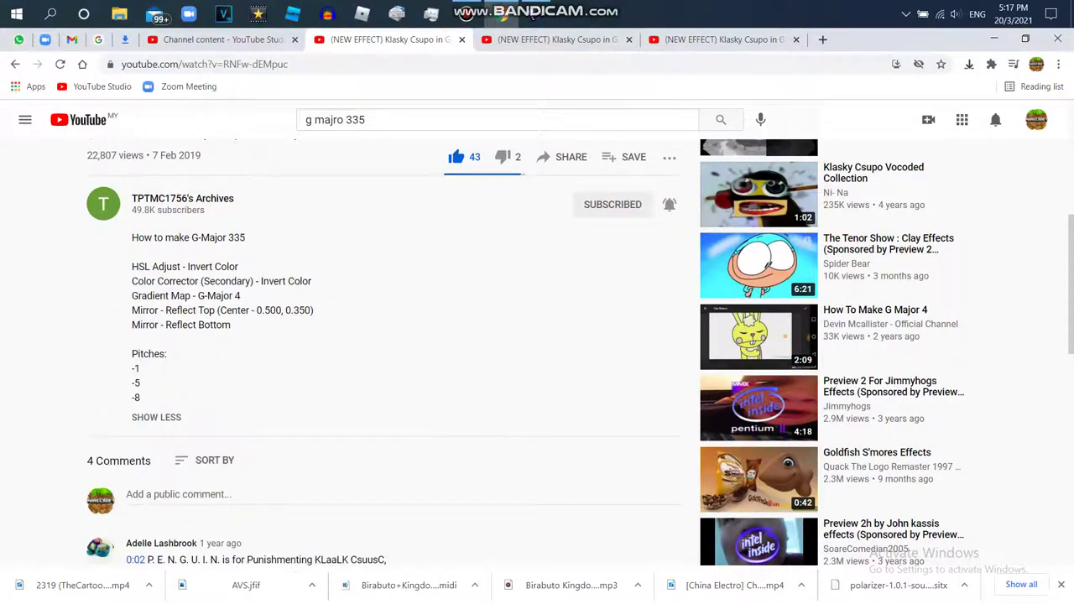
- Return to AVS Video Editor and apply a Pitch Shift with a rate of 105 to the Klasky Csupo Robot Logo clip's audio
left_click(534, 17)
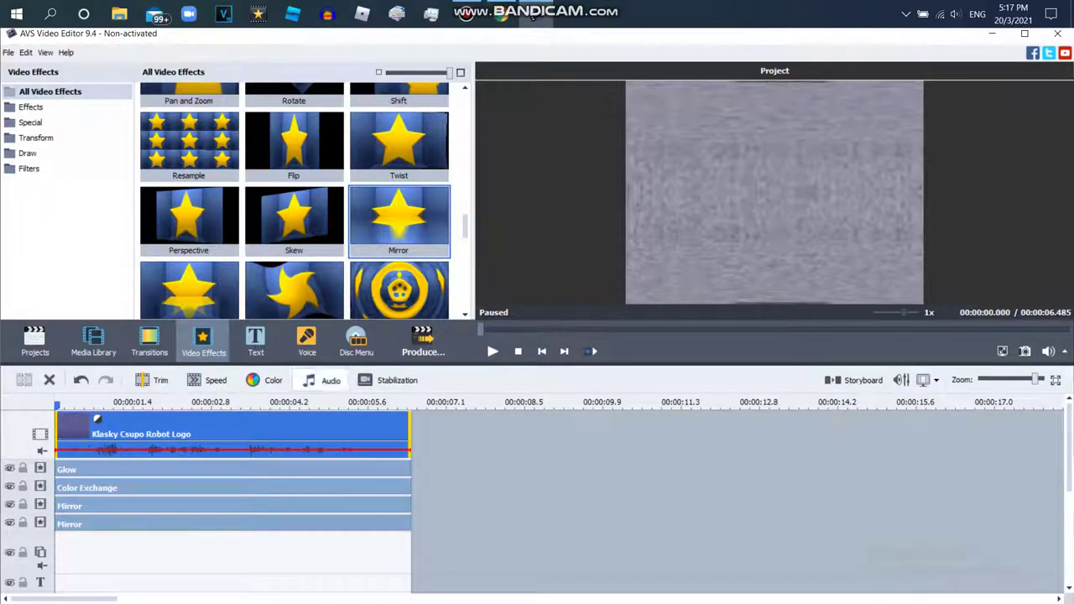
left_click(320, 380)
left_click(638, 441)
left_click_drag(706, 333, 728, 333)
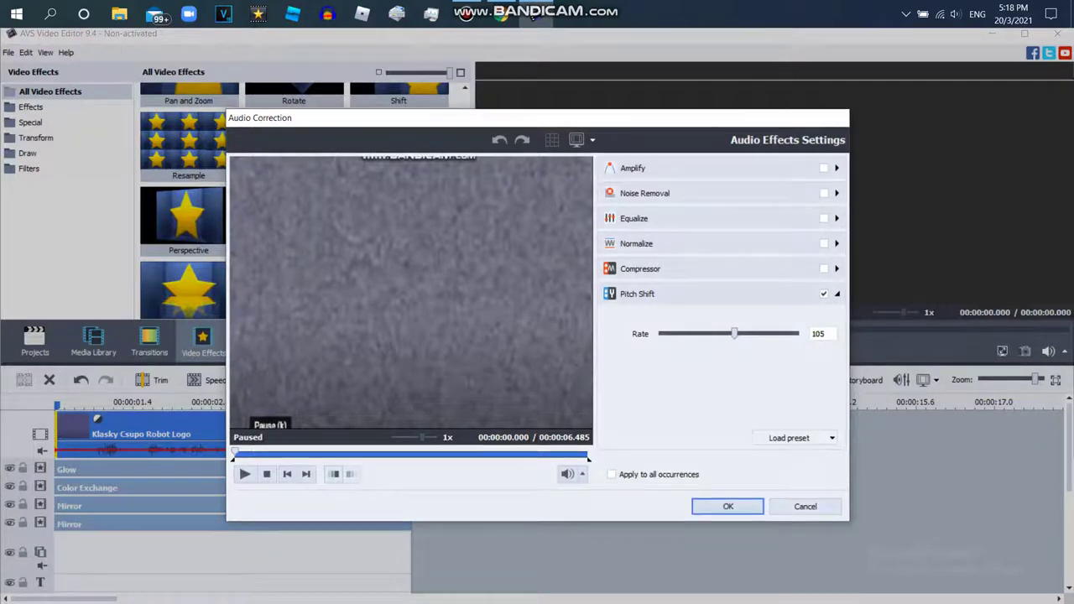
left_click(728, 506)
- Add the Klasky Csupo Robot Logo clip to the audio mix line at the start and pitch-shift it at a rate of 133
left_click(94, 342)
left_click_drag(190, 119, 126, 551)
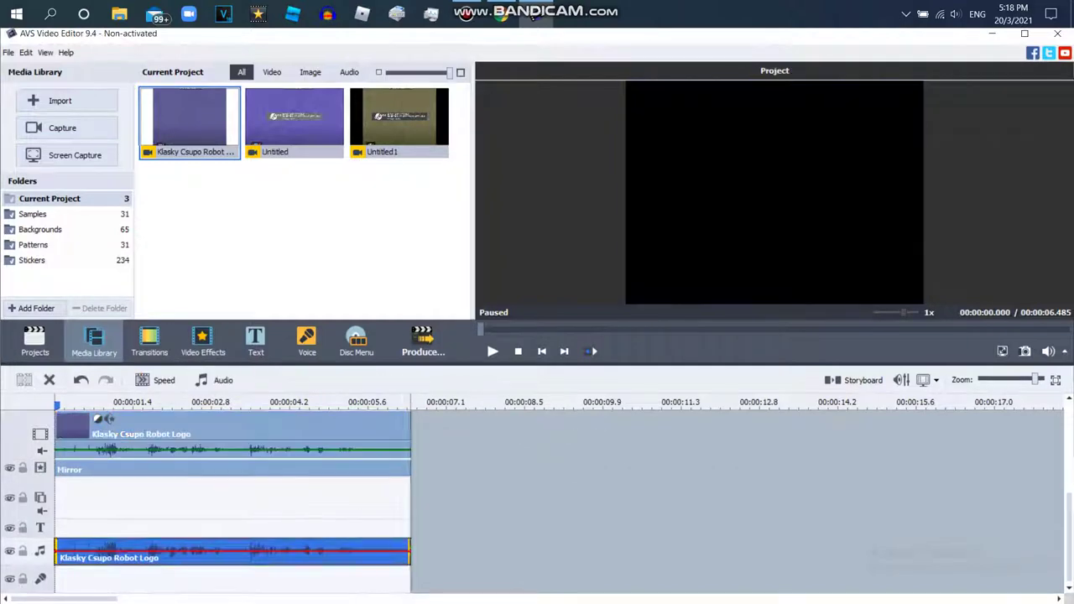
left_click(214, 380)
left_click(640, 439)
left_click_drag(707, 334, 728, 335)
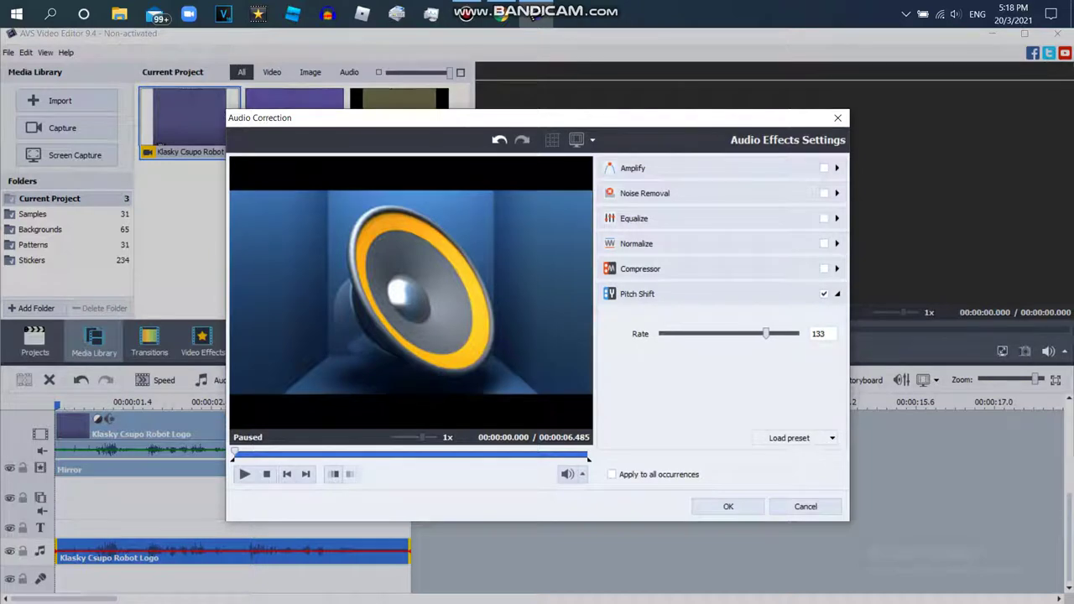
left_click(244, 474)
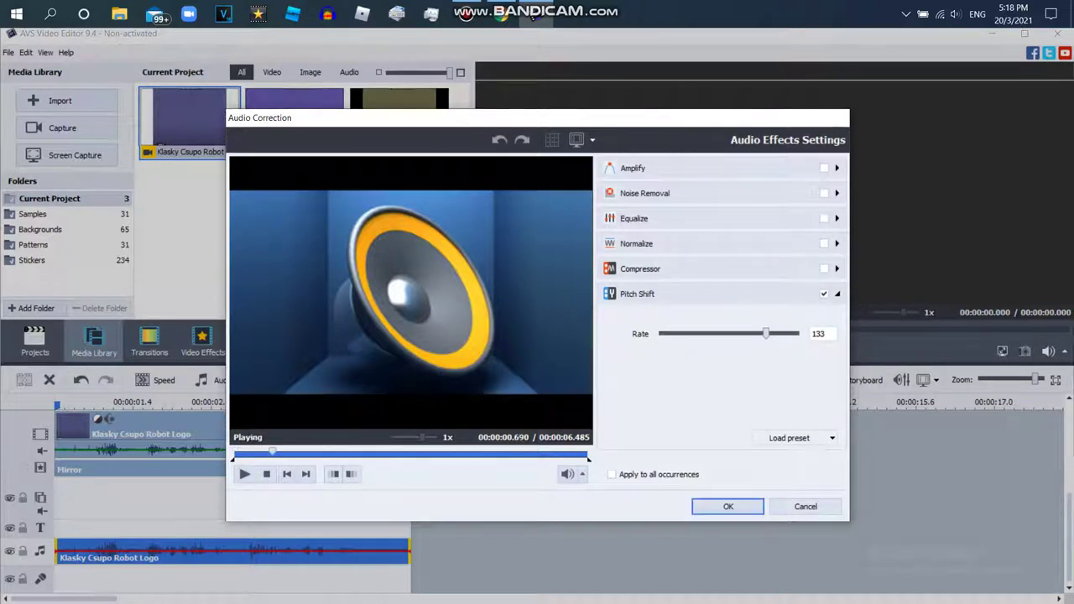
left_click(729, 506)
- Place another copy of the Klasky Csupo Robot Logo clip on the voice line and pitch-shift it at a rate of 159
left_click_drag(189, 118, 122, 588)
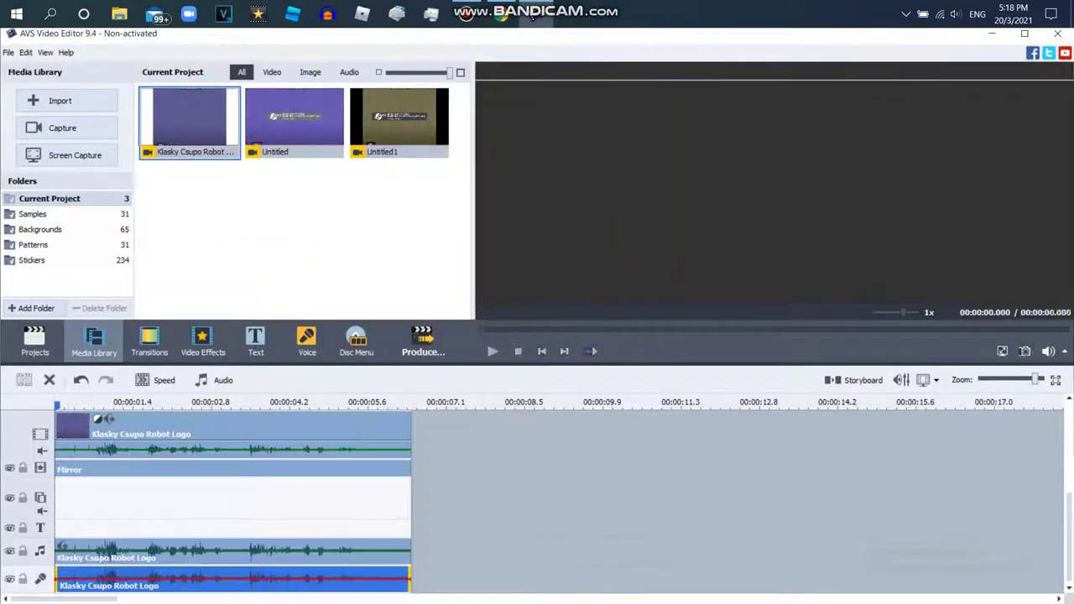
left_click(214, 380)
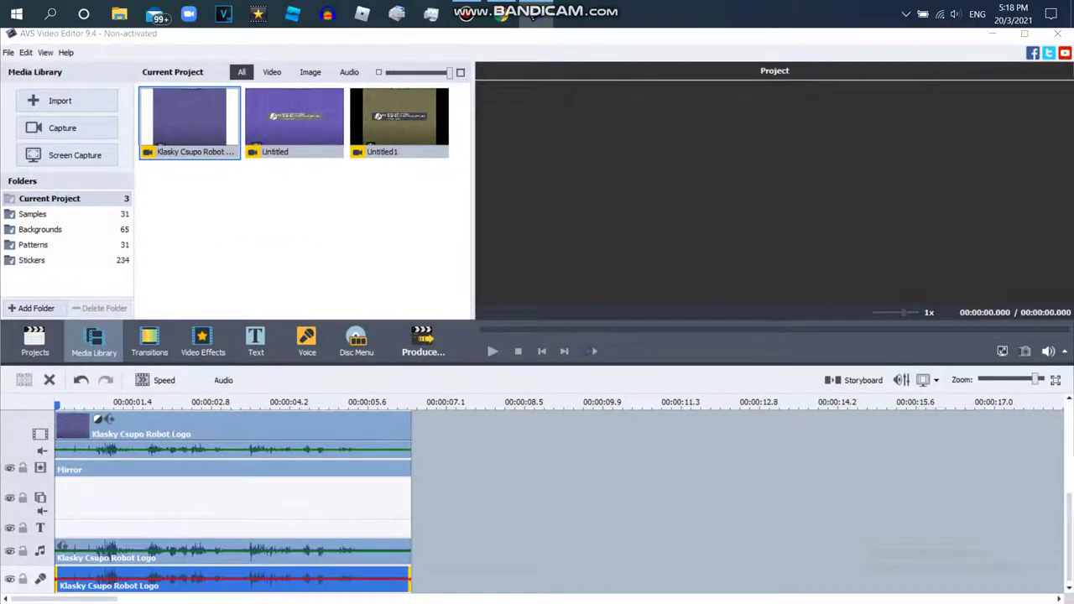
left_click(646, 441)
left_click_drag(708, 334, 793, 334)
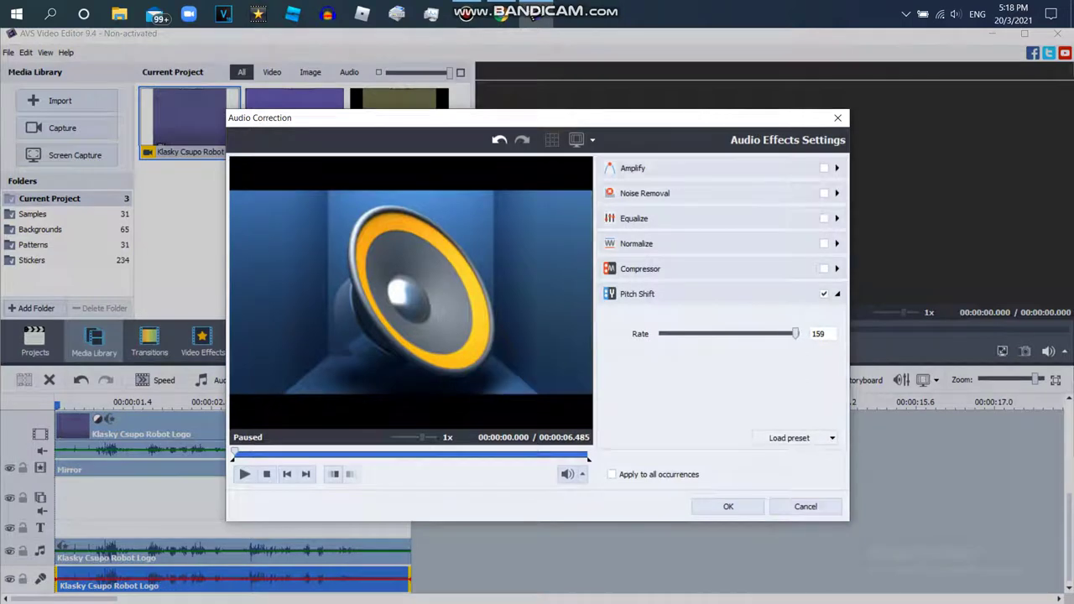
left_click(728, 507)
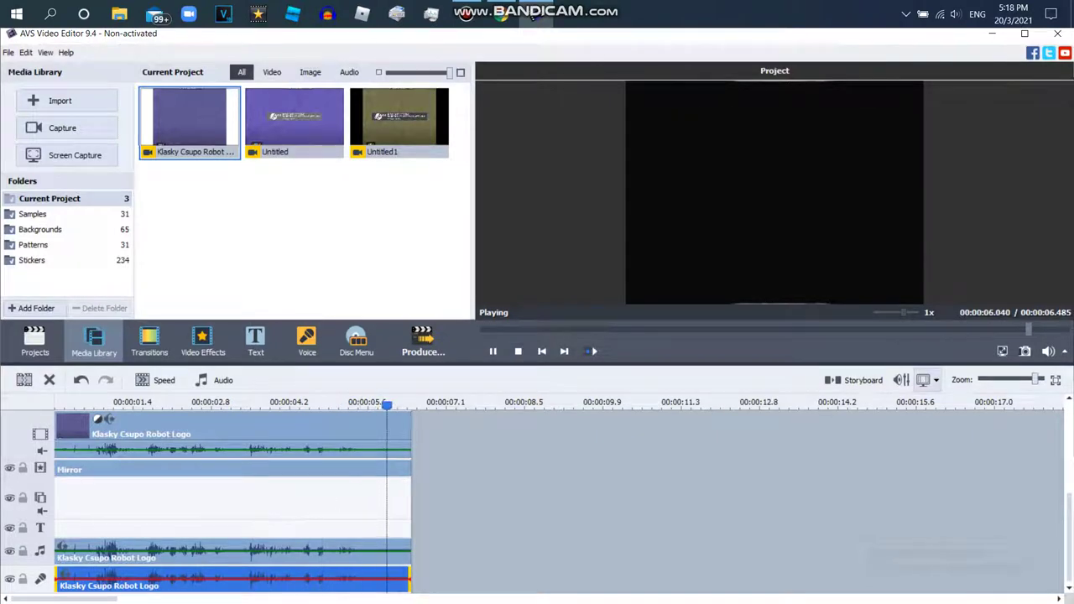
- Change the project's aspect ratio to widescreen
left_click(936, 380)
left_click(952, 418)
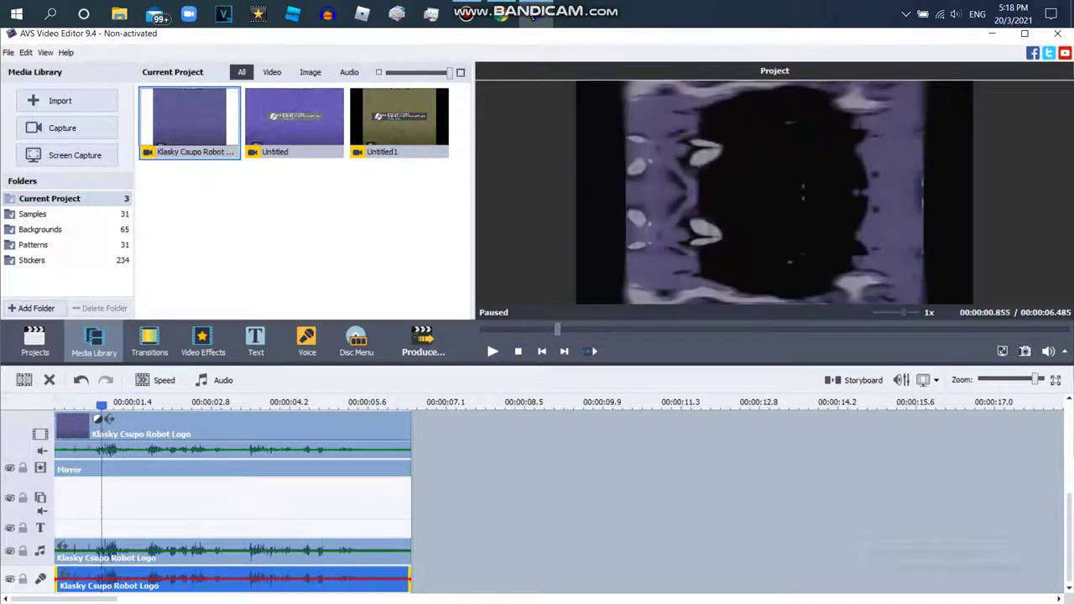
right_click(176, 132)
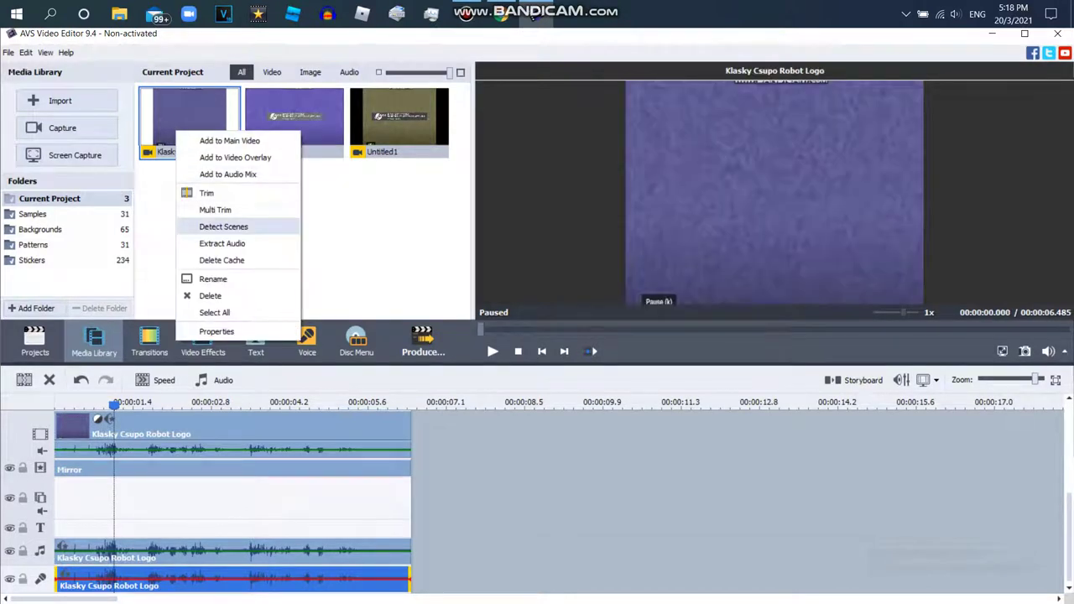
left_click(345, 252)
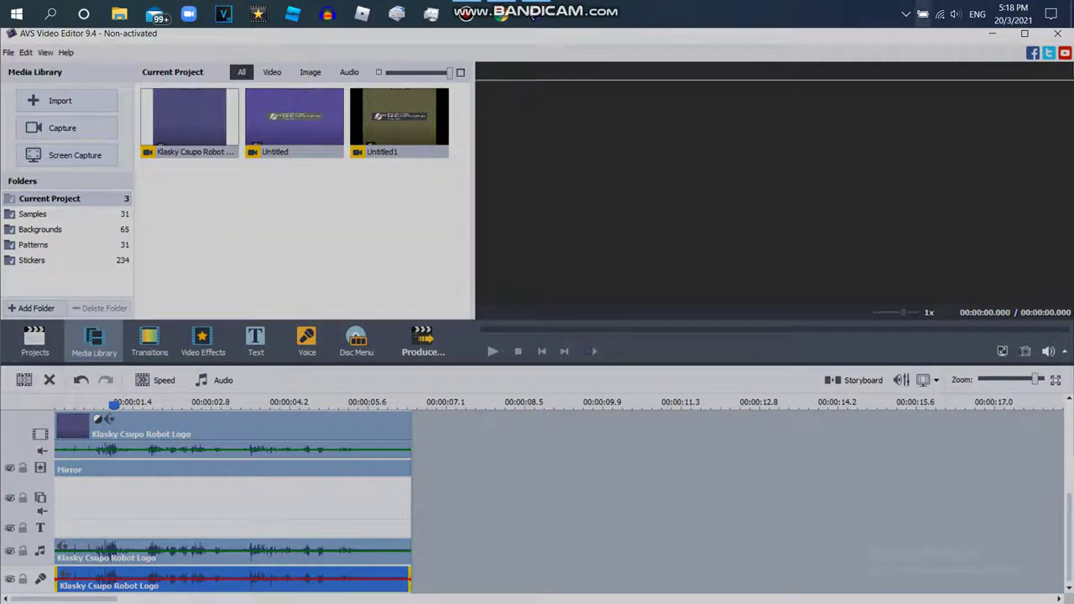
- Produce the project as a video file named "Klasky Csupo in G Major 335 {AVS}" in the AVS EFFECTS folder, continuing with the non-activated version
left_click(501, 14)
left_click(995, 38)
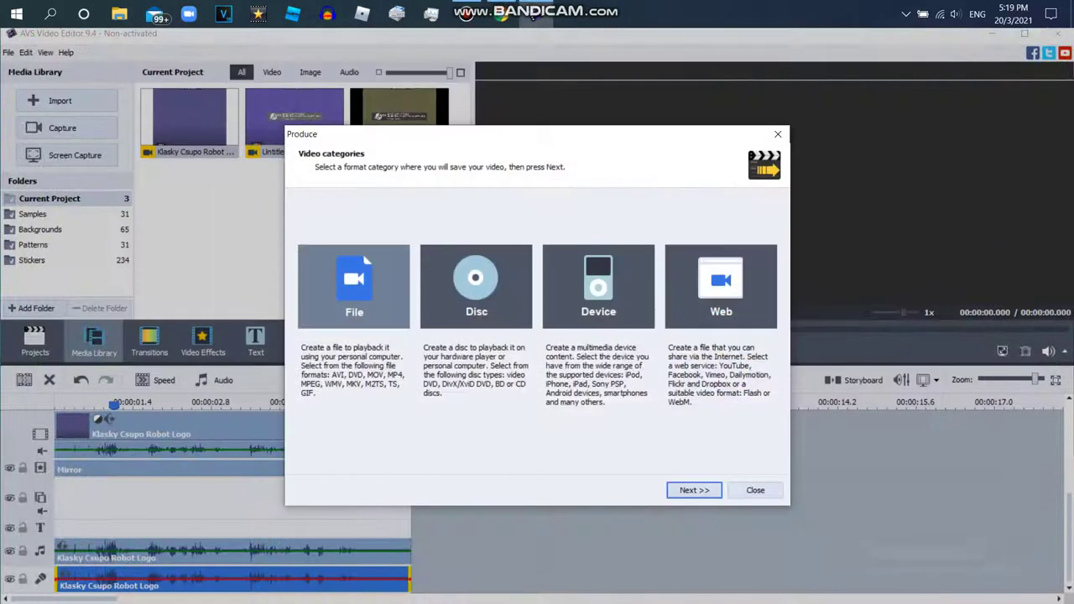
left_click(694, 491)
left_click(694, 491)
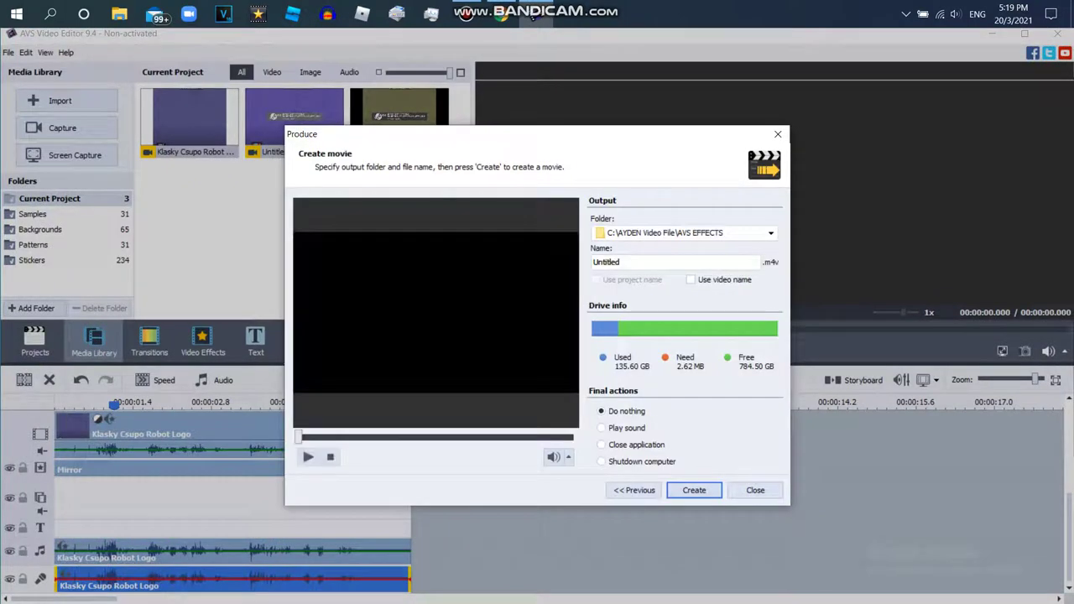
left_click(595, 263)
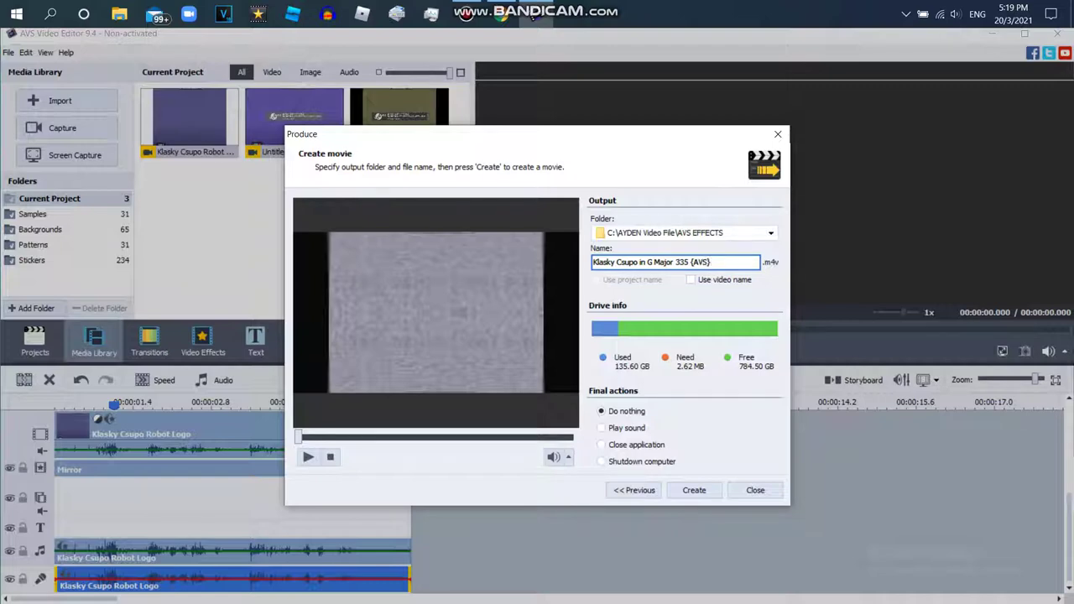
left_click(695, 490)
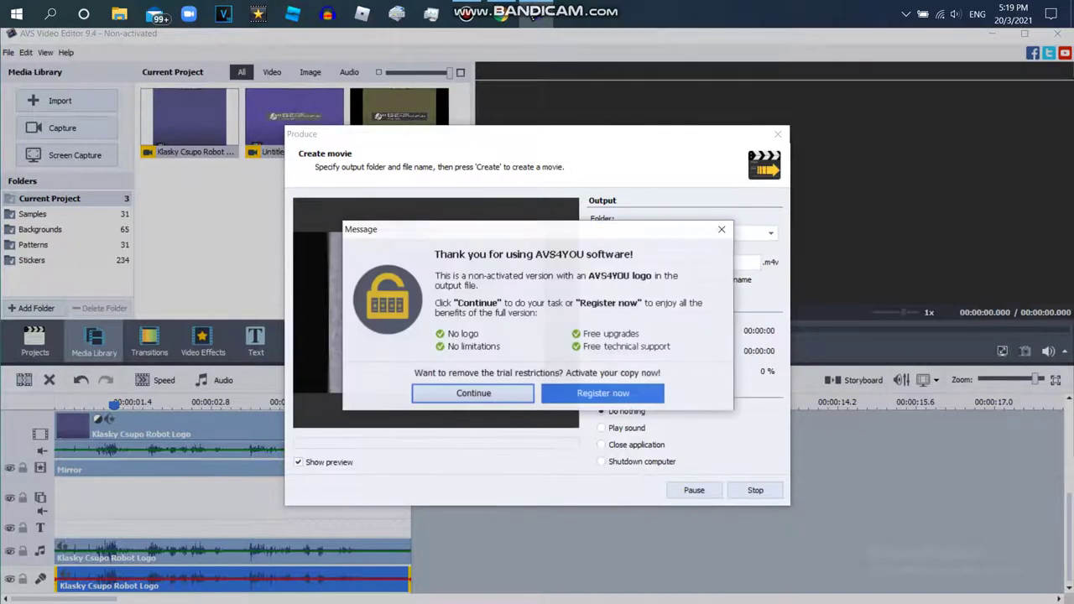
left_click(474, 392)
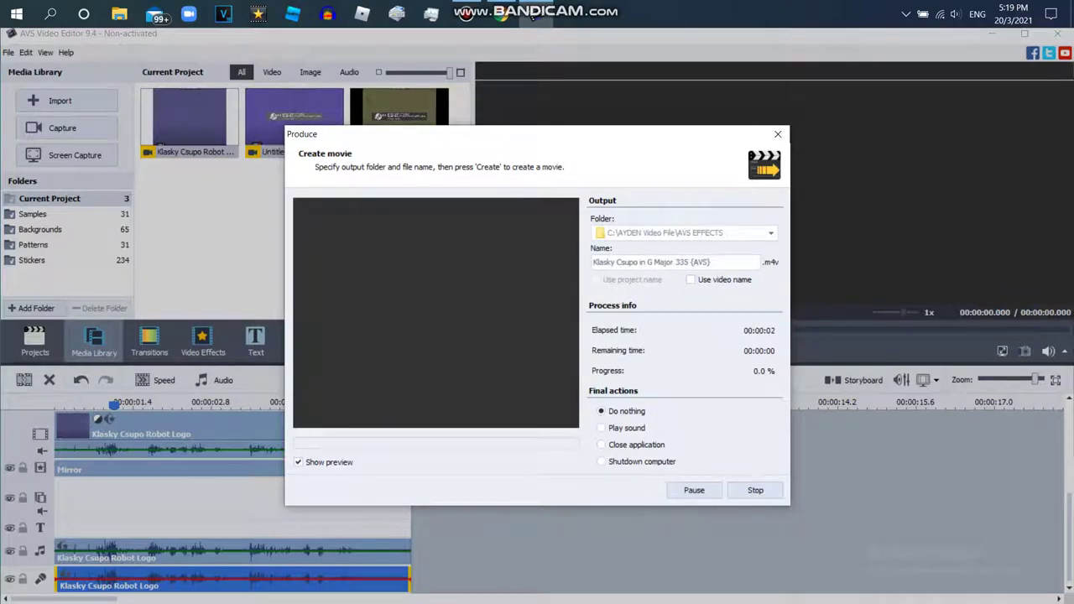
- Switch to Chrome, read the G-Major 340 video's description and comments, and play the video
left_click(502, 15)
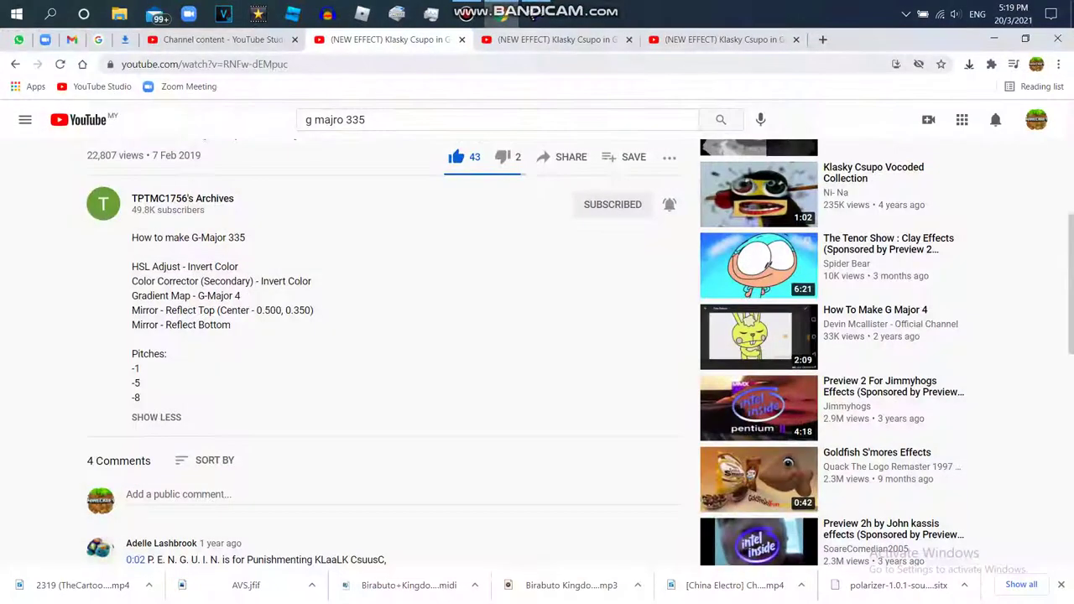
left_click(554, 40)
scroll(537, 352, "down", 3)
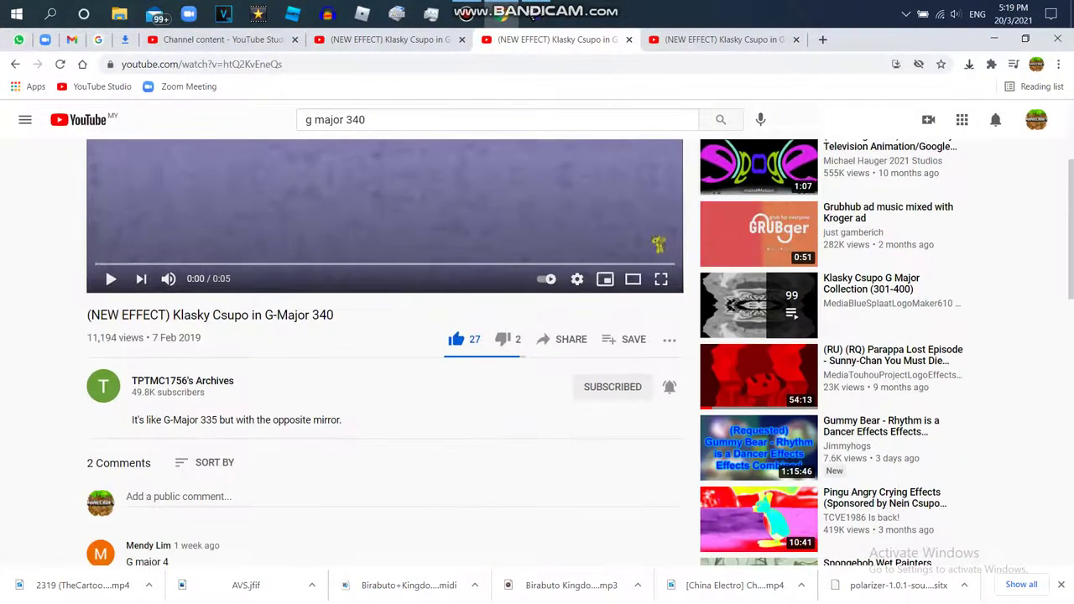
scroll(537, 352, "down", 2)
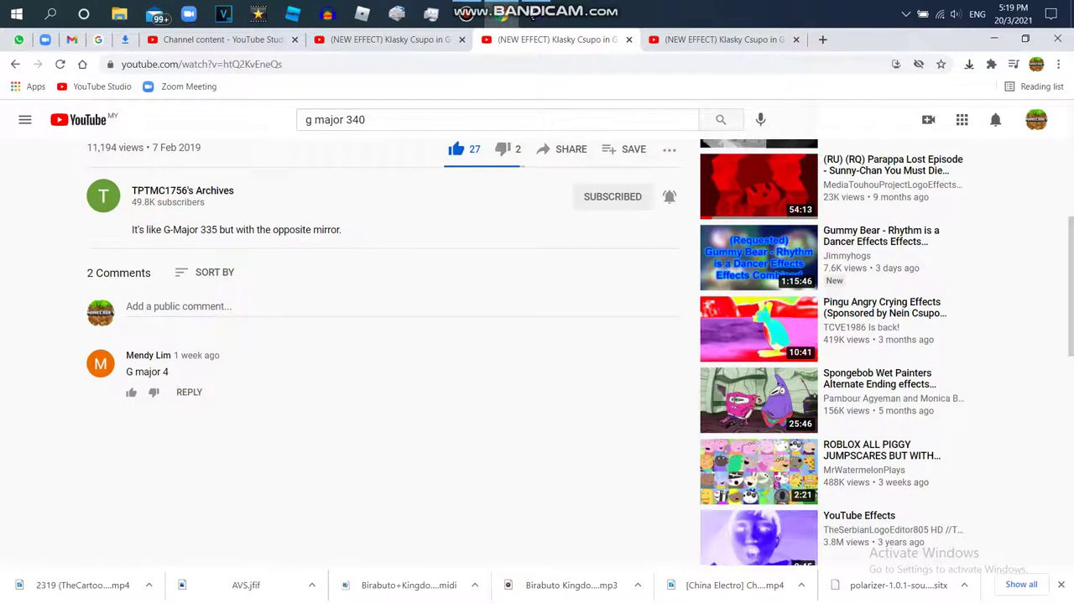
scroll(537, 353, "up", 5)
key("space")
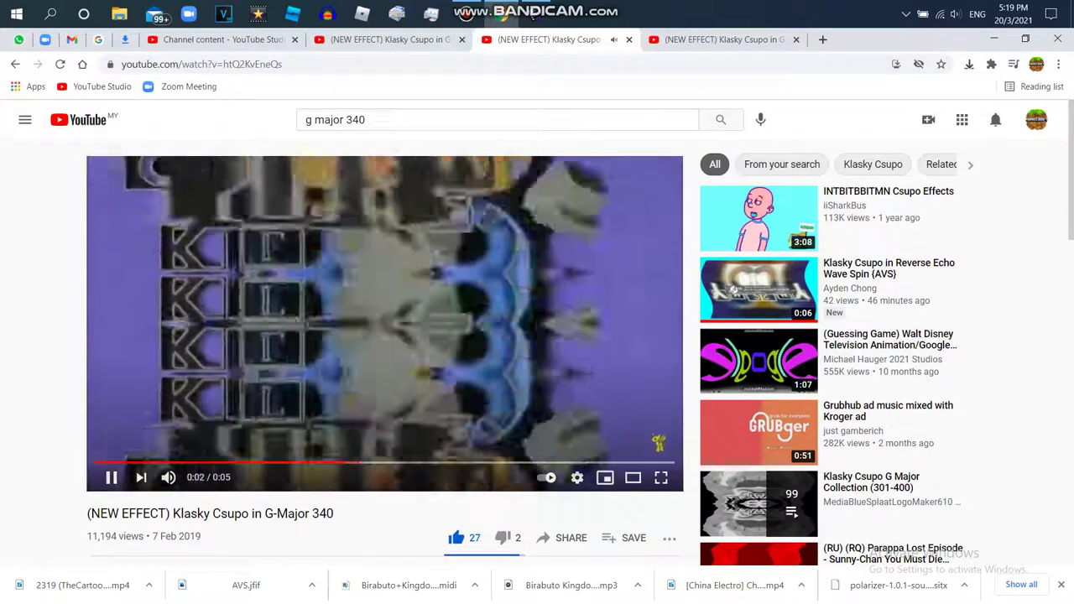
key("space")
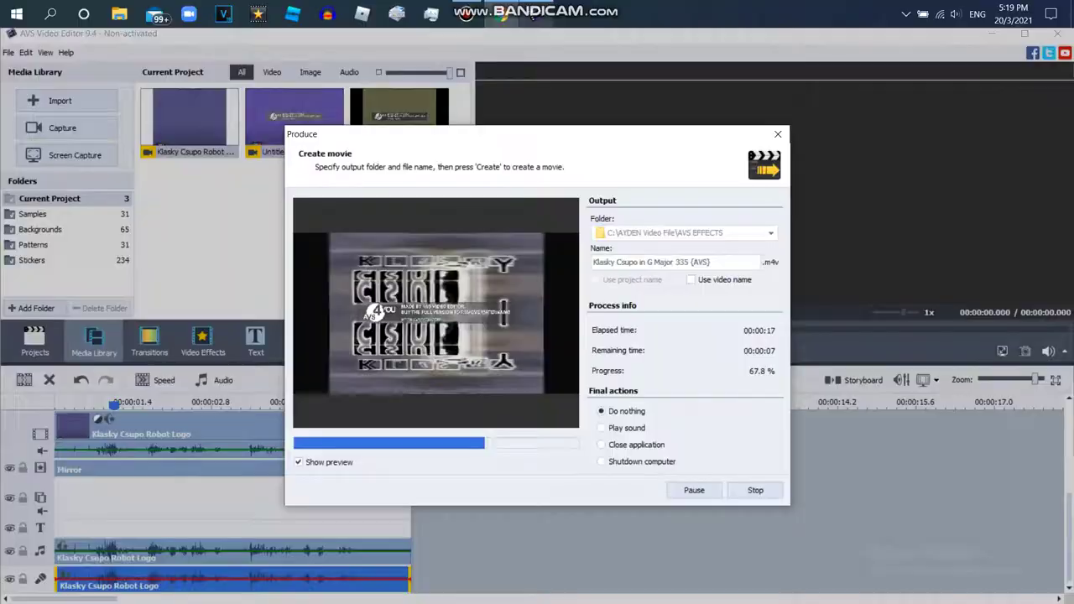
- Return to AVS Video Editor, move the Produce window aside and close it once the conversion is complete
left_click(536, 14)
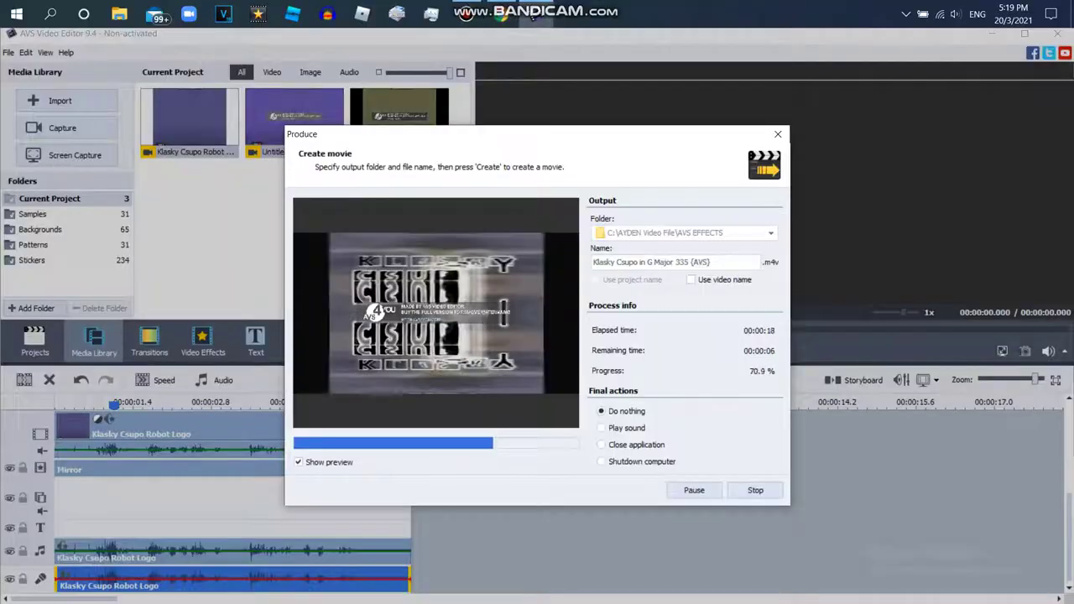
left_click_drag(537, 135, 423, 106)
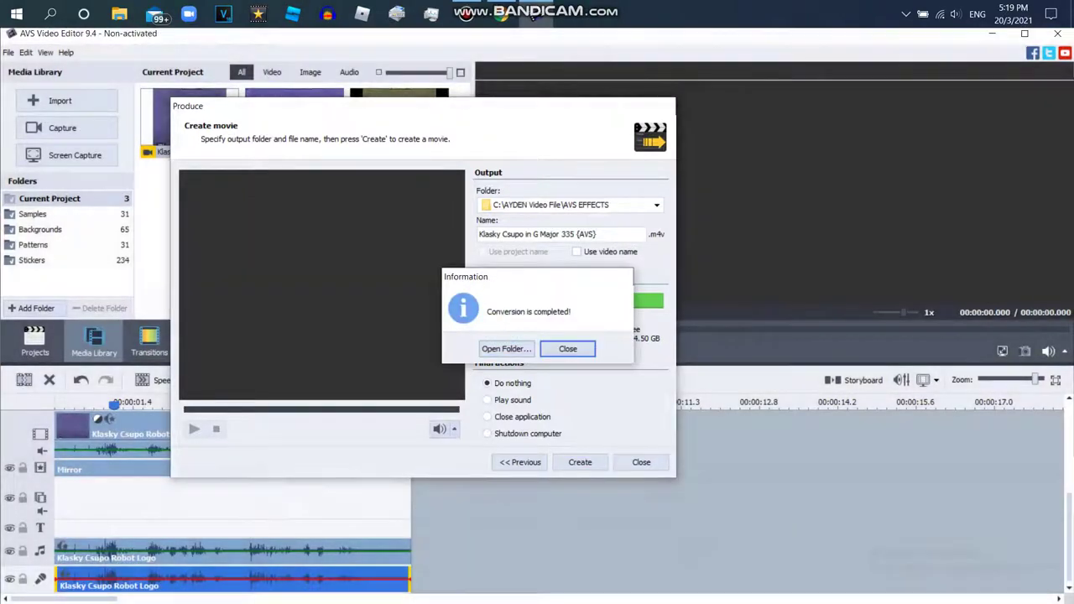
left_click(568, 349)
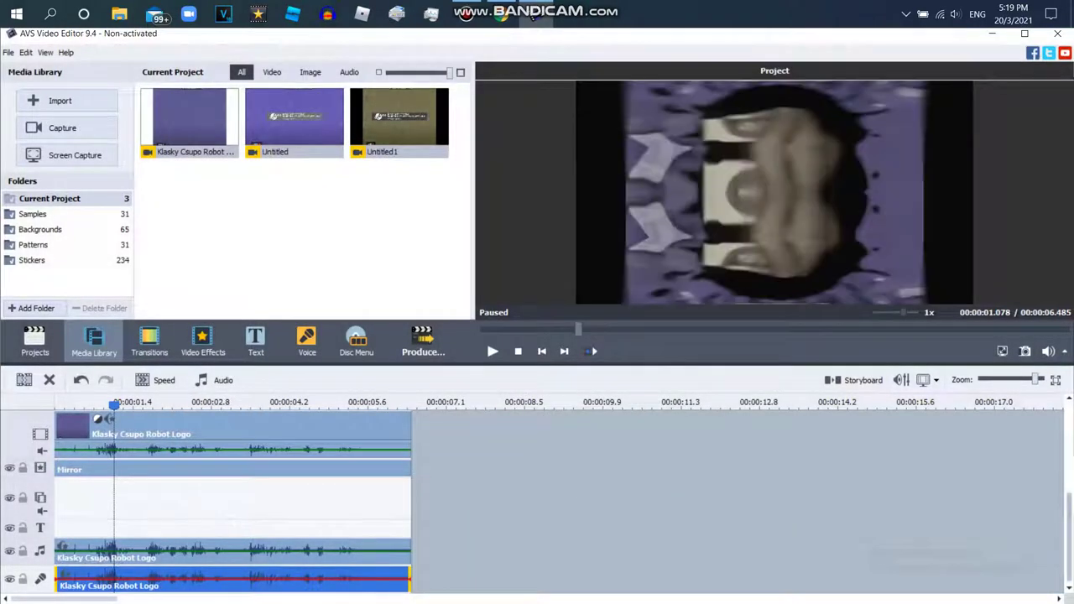
- Set the type of the upper Mirror effect, directly beneath Color Exchange, to Top and apply it
left_click(168, 487)
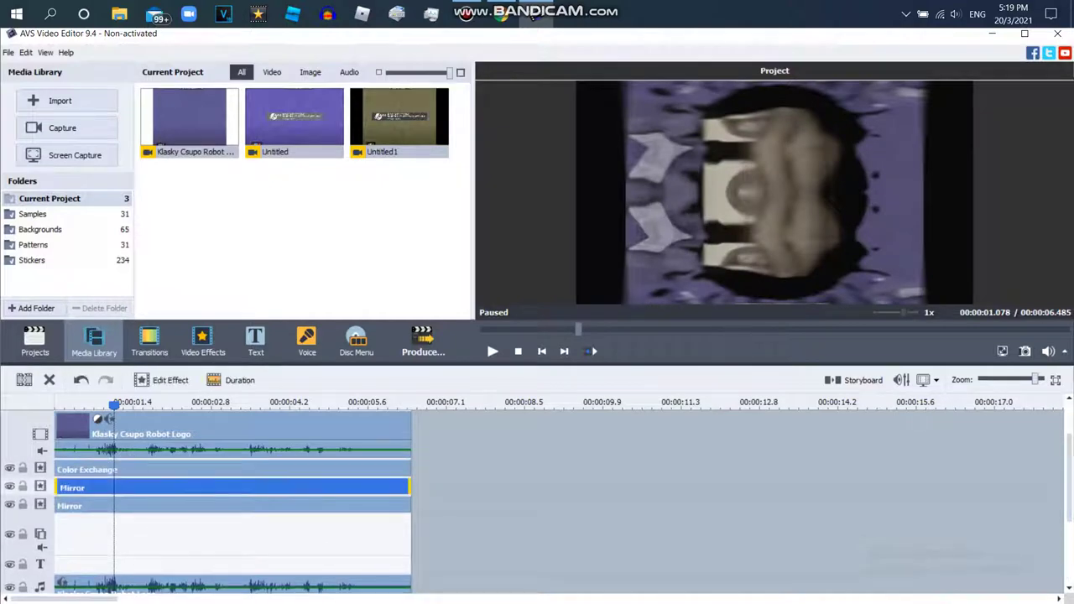
left_click(163, 381)
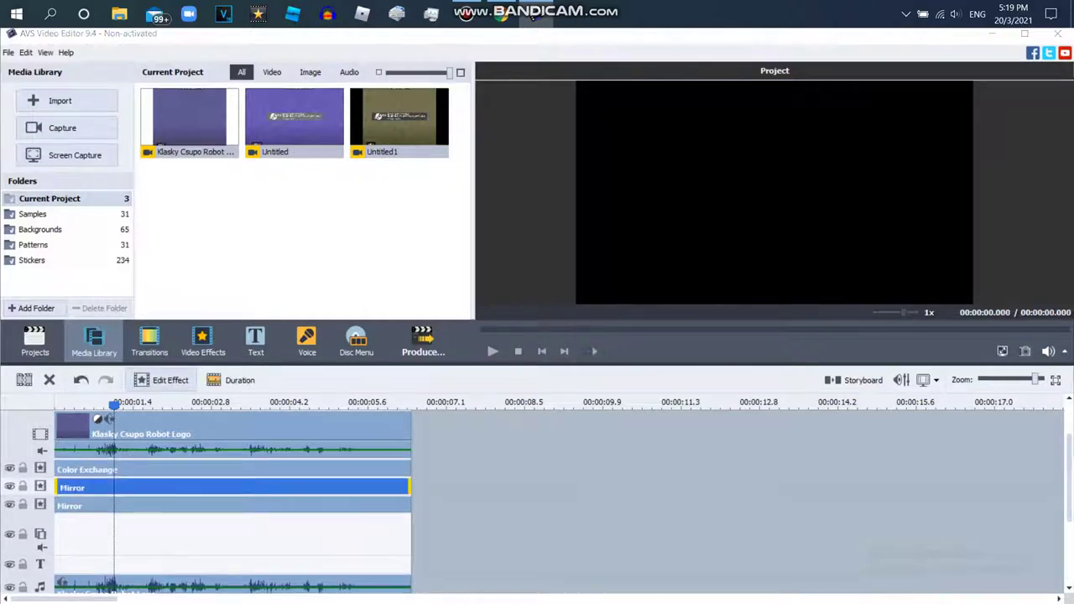
left_click(161, 380)
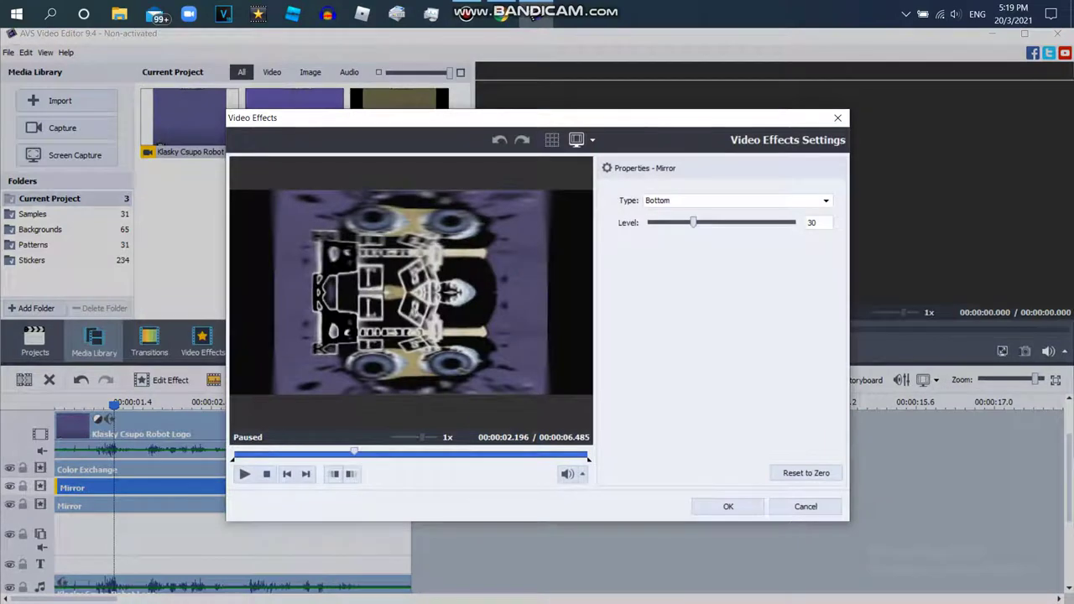
left_click(739, 201)
left_click(654, 235)
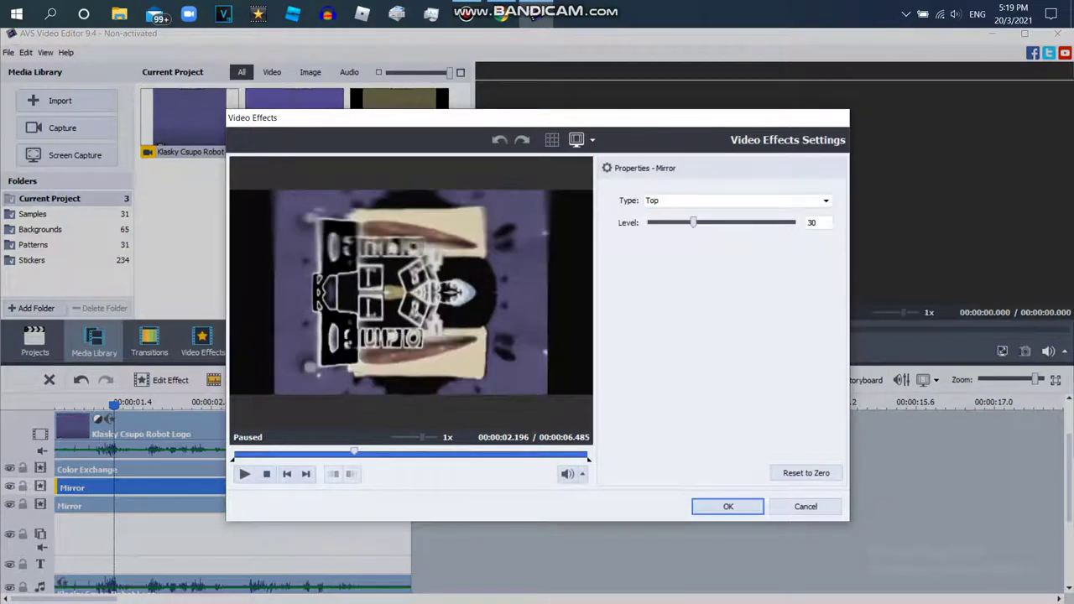
left_click(728, 506)
- Set the type of the lowest Mirror effect on the timeline to Bottom and apply it
left_click(234, 505)
left_click(161, 380)
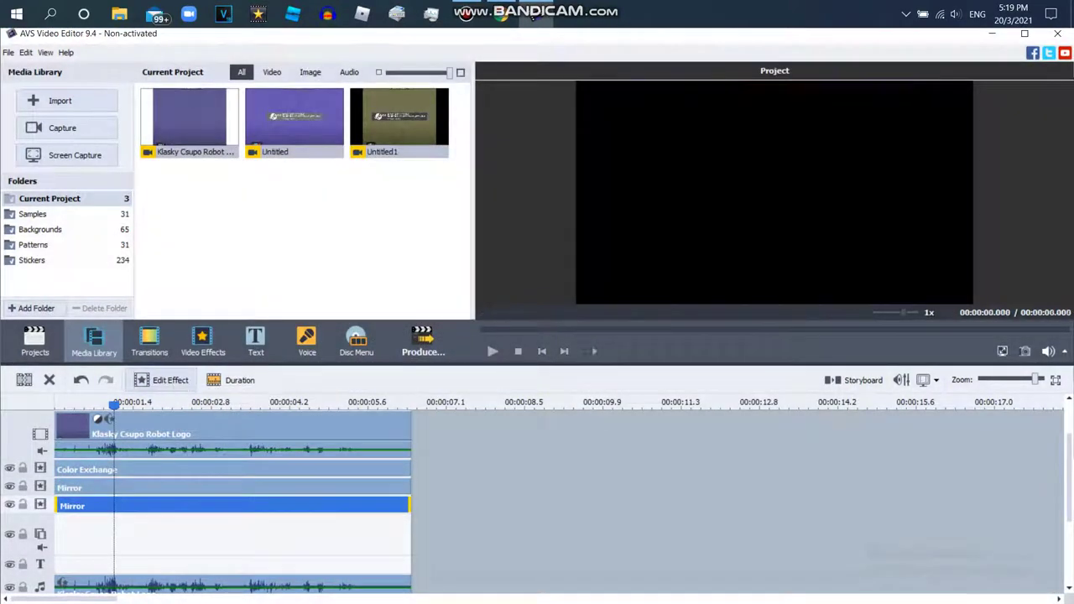
left_click(161, 380)
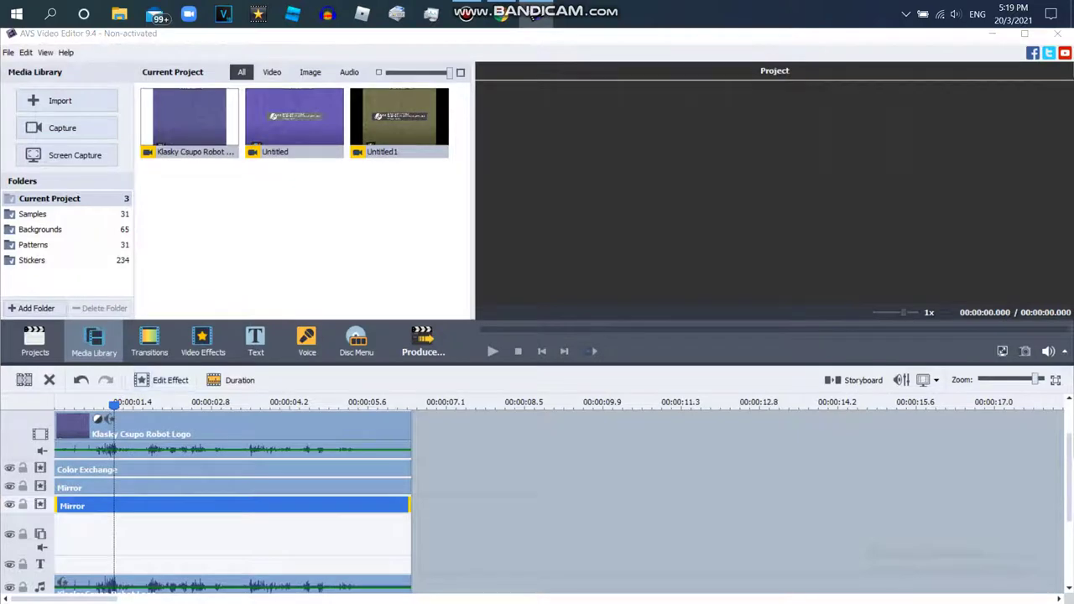
left_click(739, 200)
left_click(658, 218)
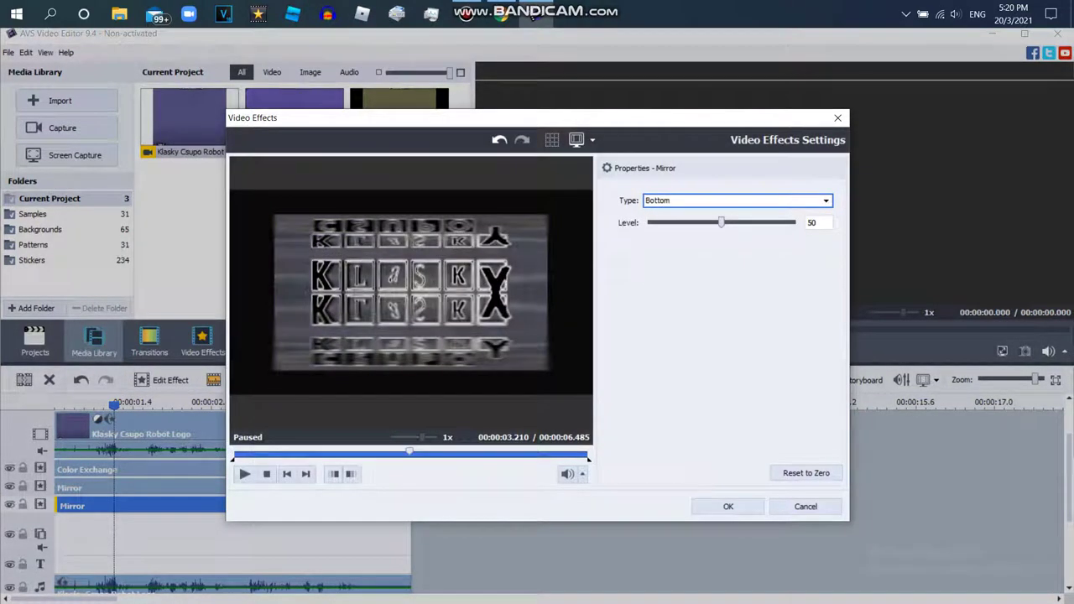
left_click(728, 506)
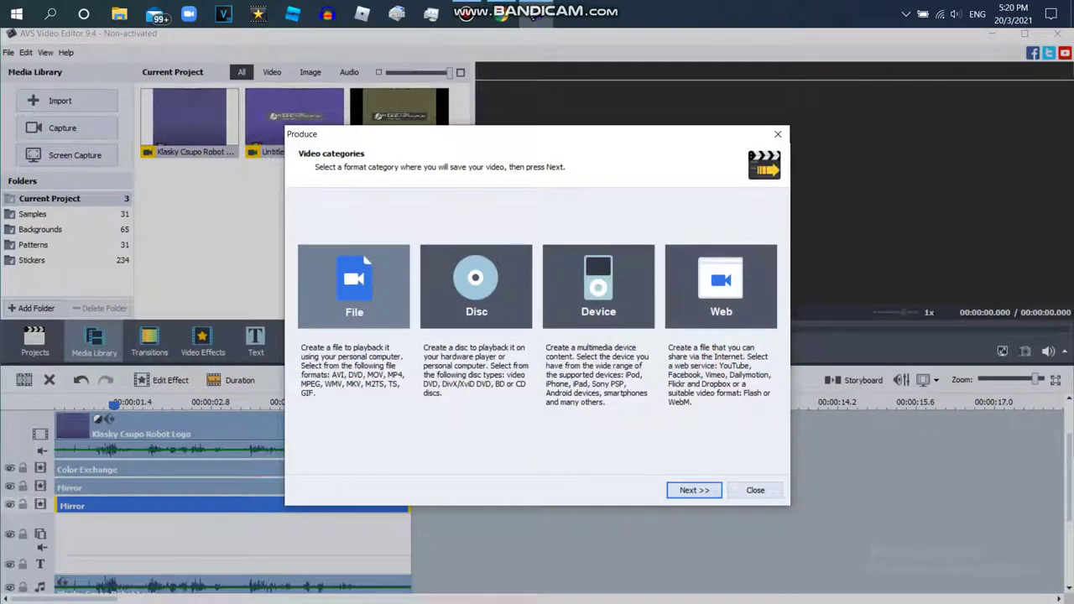
- Produce the project as a video file named "Klasky Csupo in G Major 340 {AVS}" in the AVS EFFECTS folder, continuing with the non-activated version
key("Return")
type("K")
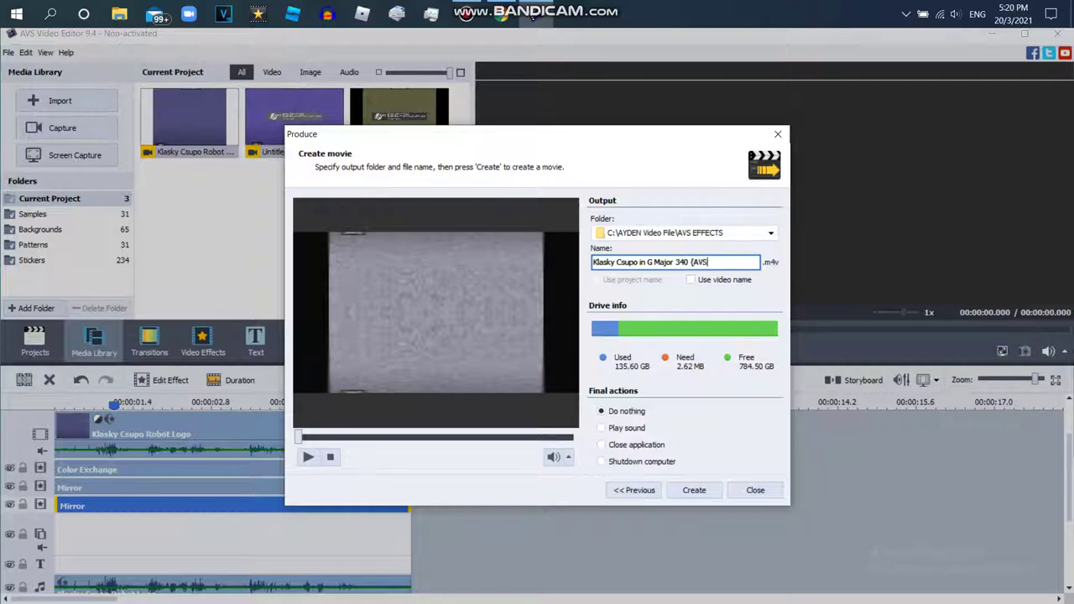
left_click(695, 490)
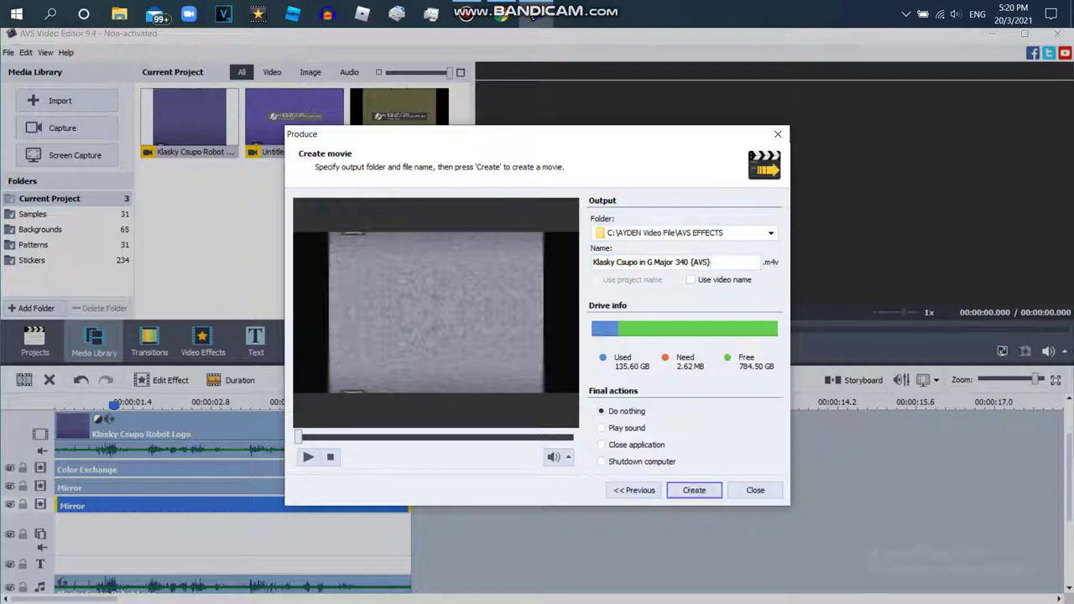
left_click(473, 393)
- Switch to Chrome, go to the G-Major 344 video, play it and like it
left_click(502, 14)
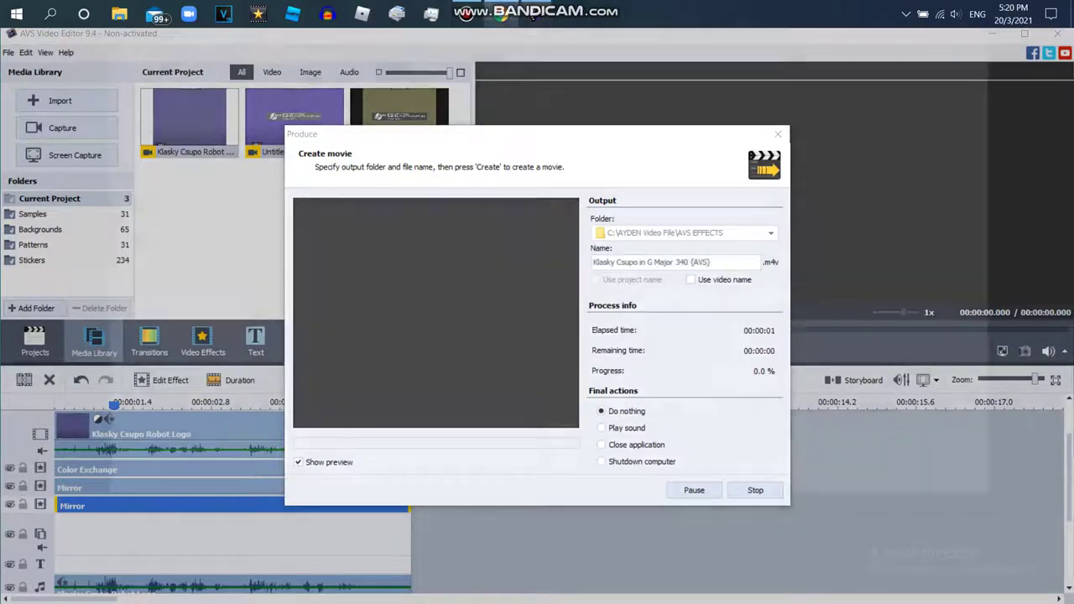
key("ctrl+Tab")
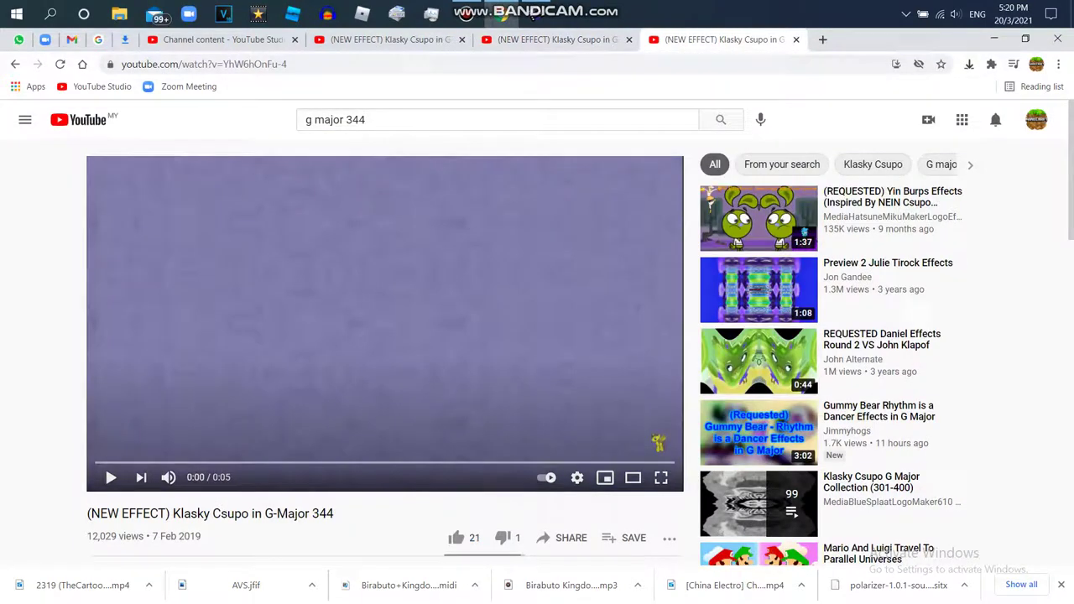
key("space")
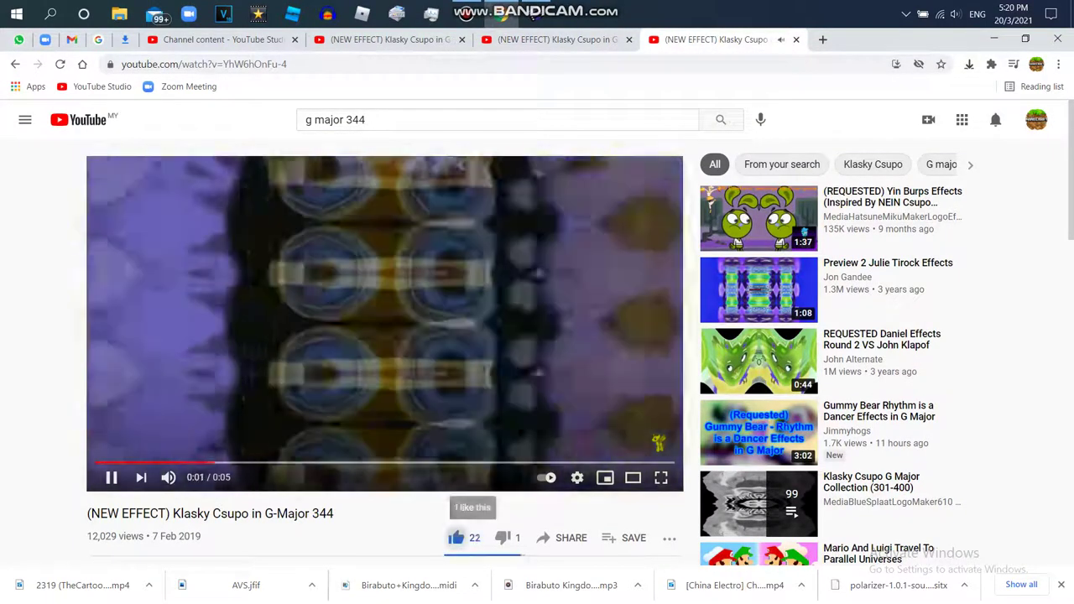
left_click(456, 539)
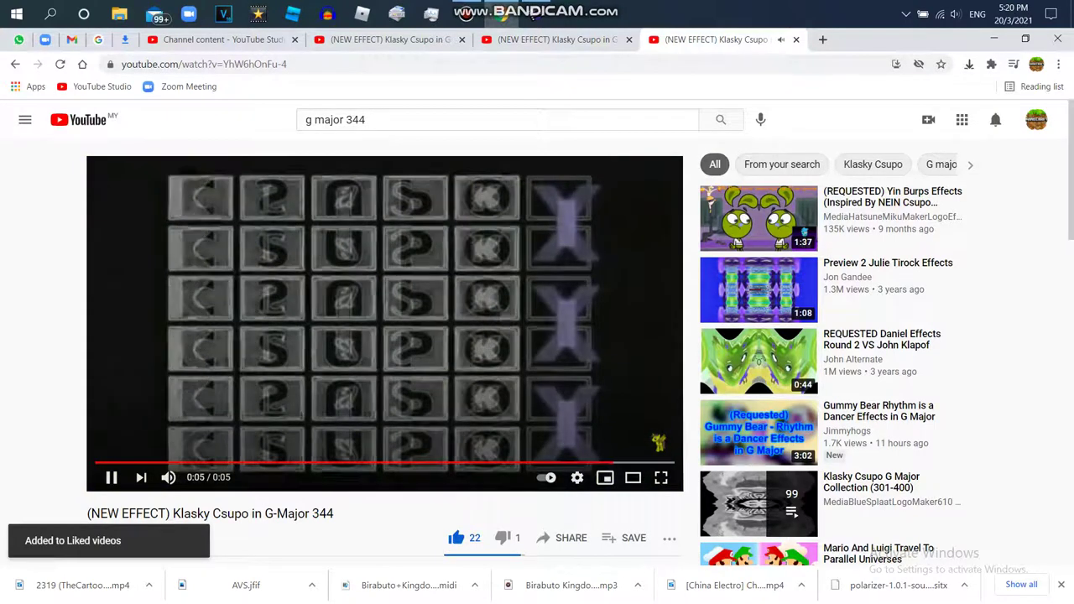
- Return to AVS Video Editor, close the production once it is complete and clear everything from the timeline
left_click(535, 15)
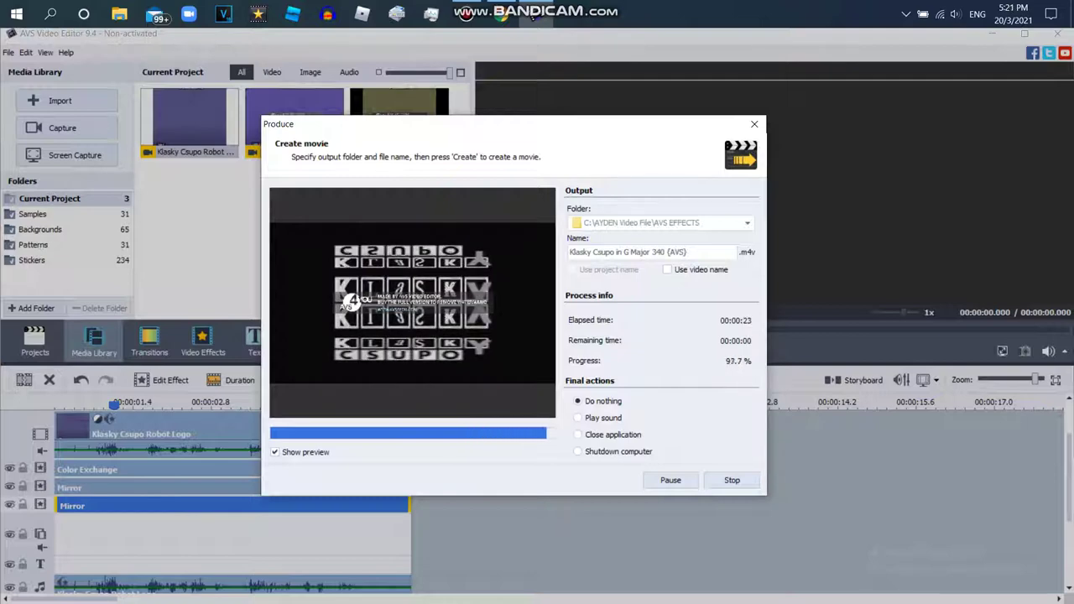
left_click(568, 349)
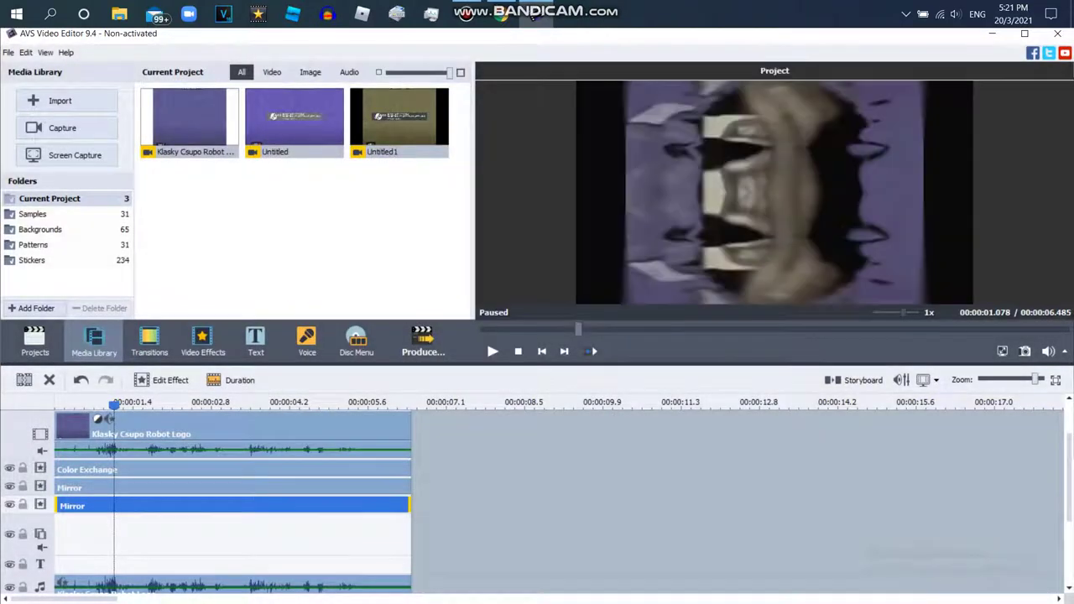
right_click(353, 434)
left_click(398, 425)
- Import the produced "Klasky Csupo in G Major 335 {AVS}" and "Klasky Csupo in G Major 340 {AVS}" videos into the media library
left_click(66, 100)
left_click(585, 137)
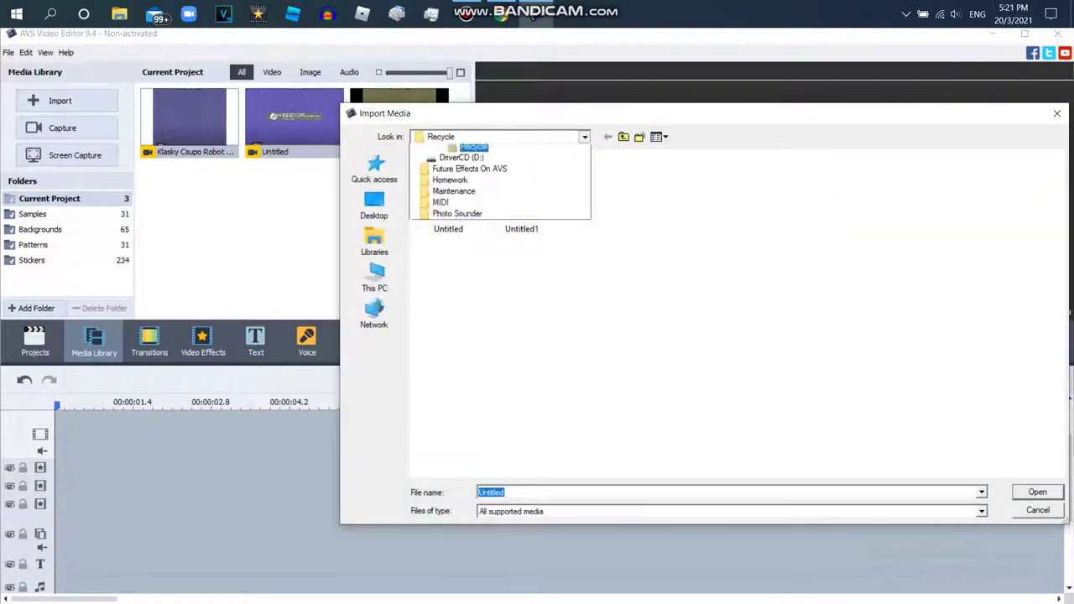
key("Up")
key("Return")
left_click_drag(1009, 196, 892, 218)
key("Return")
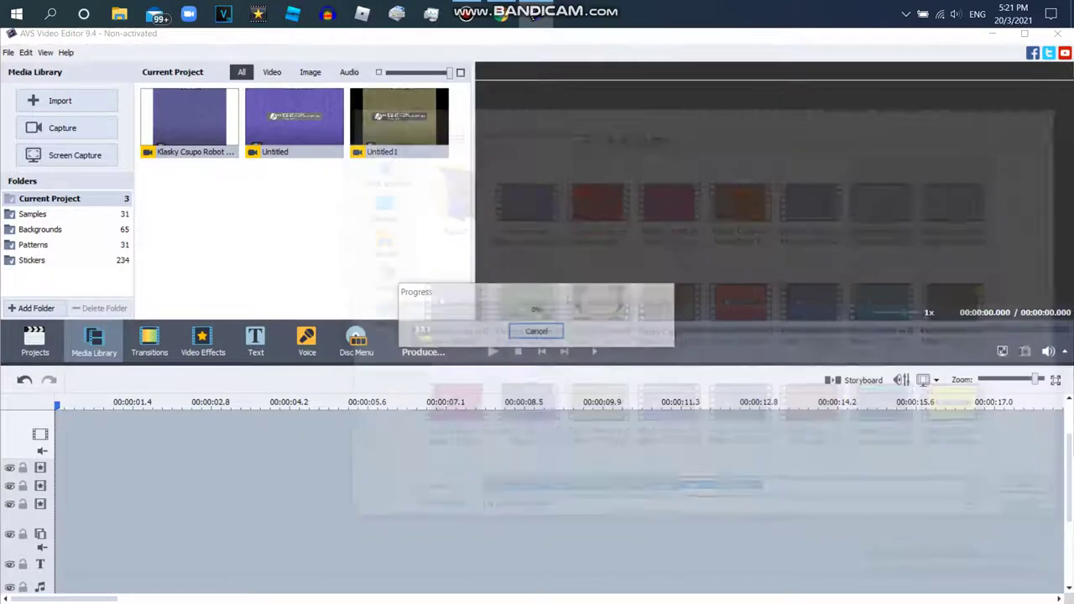
- Place the G Major 335 video on the main video track and the G Major 340 video on the overlay track, both at the start
left_click_drag(189, 193, 158, 460)
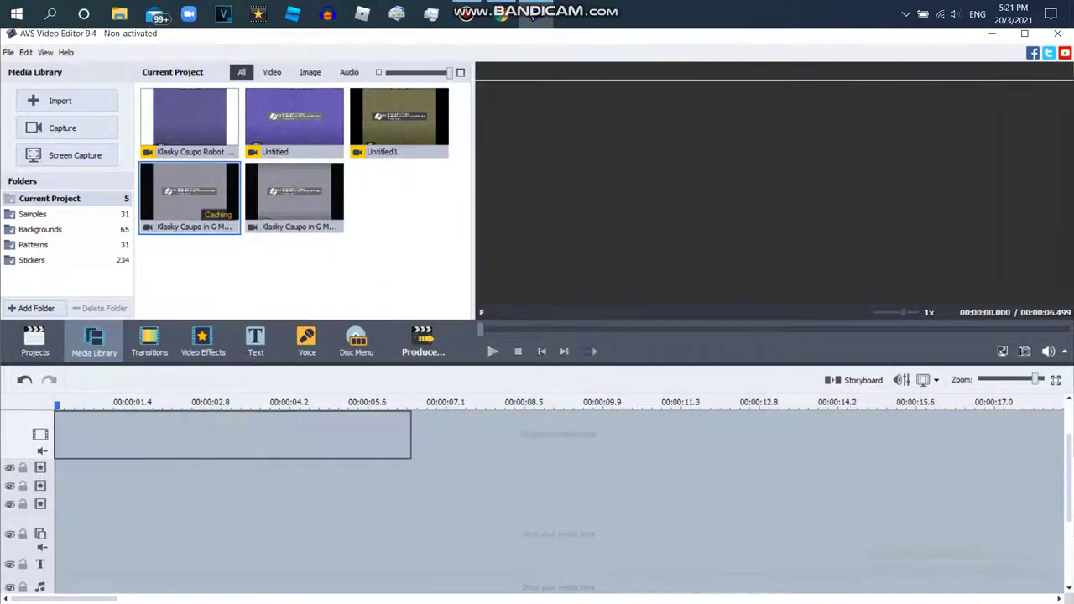
left_click_drag(294, 195, 125, 567)
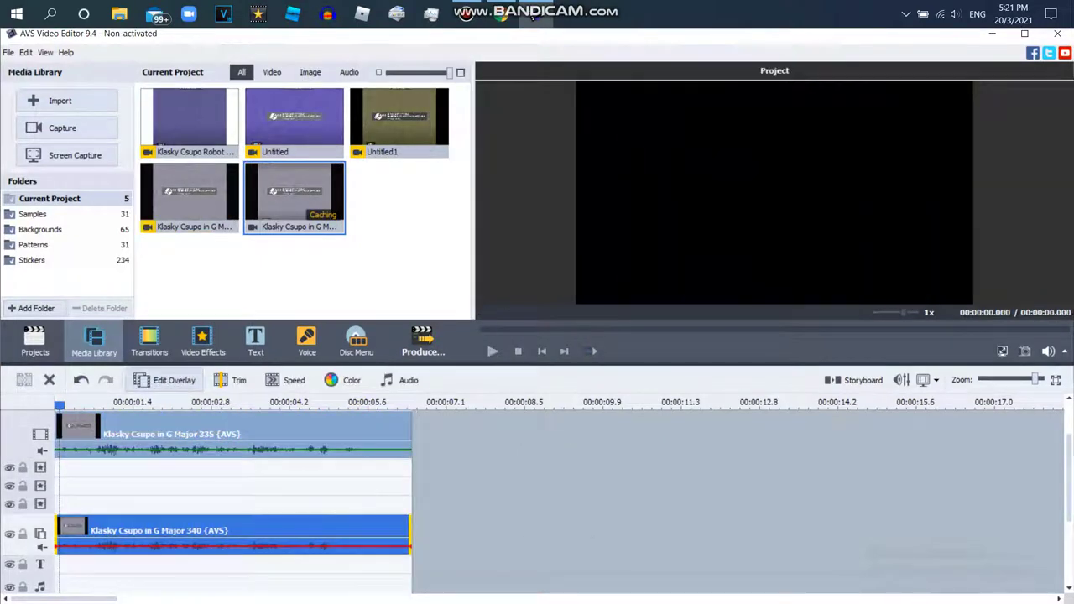
left_click(533, 16)
- Edit the G Major 340 overlay and enlarge it to fill the whole video frame
left_click(166, 380)
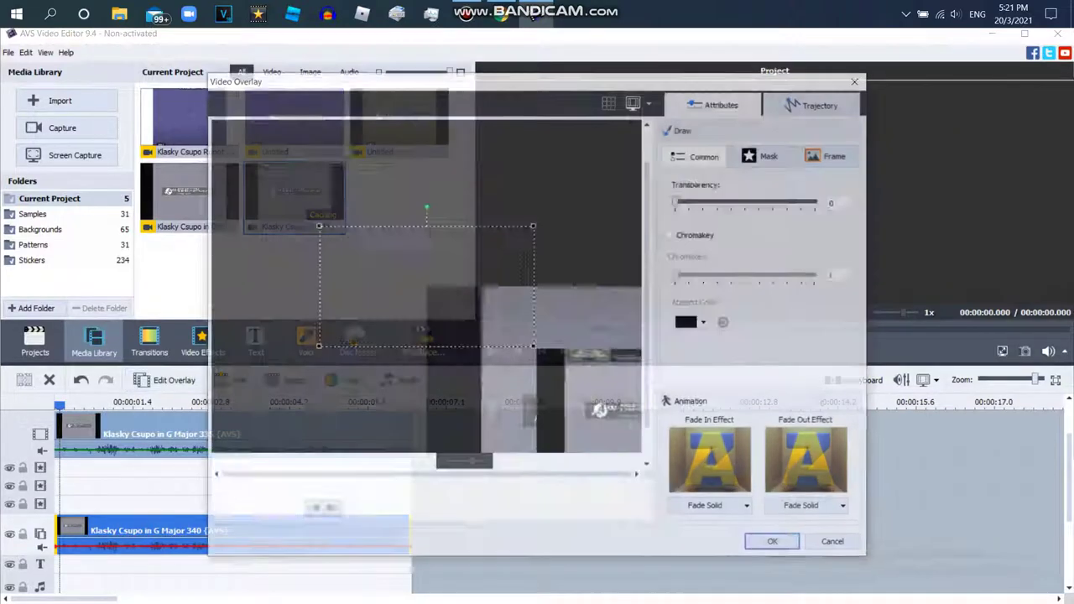
left_click_drag(534, 347, 639, 407)
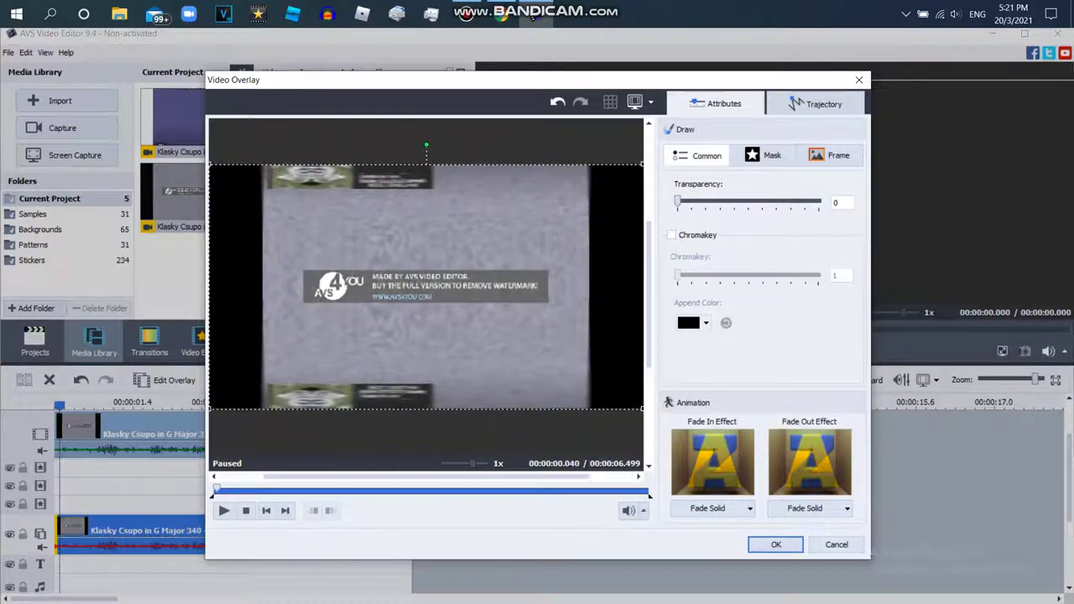
- Look through the available mask and frame options for the G Major 340 overlay
left_click(765, 155)
left_click_drag(860, 223, 860, 327)
scroll(764, 277, "down", 1)
scroll(764, 277, "up", 4)
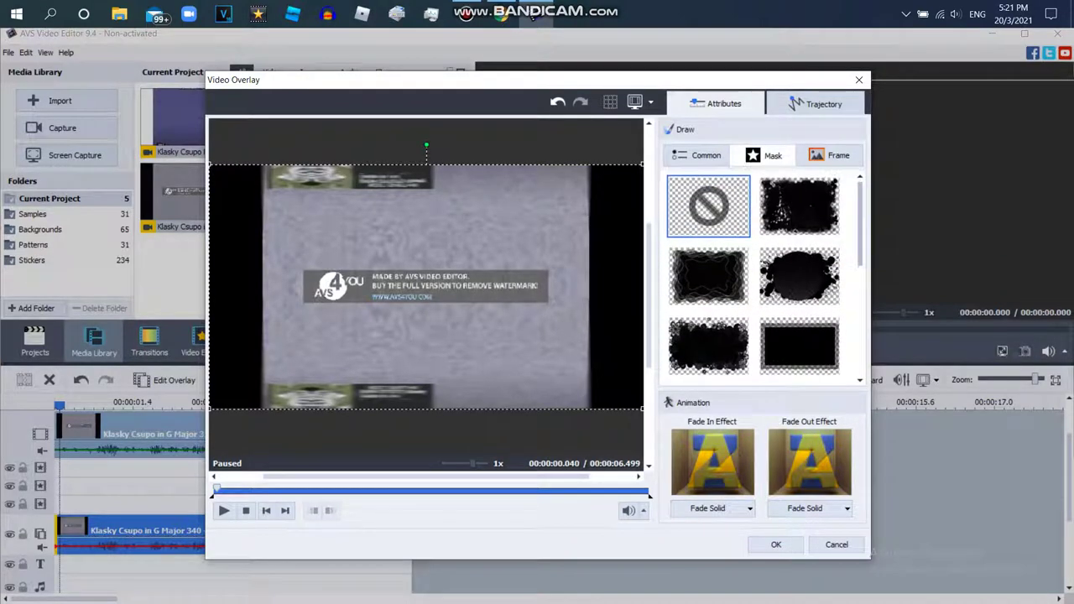
left_click_drag(860, 225, 860, 336)
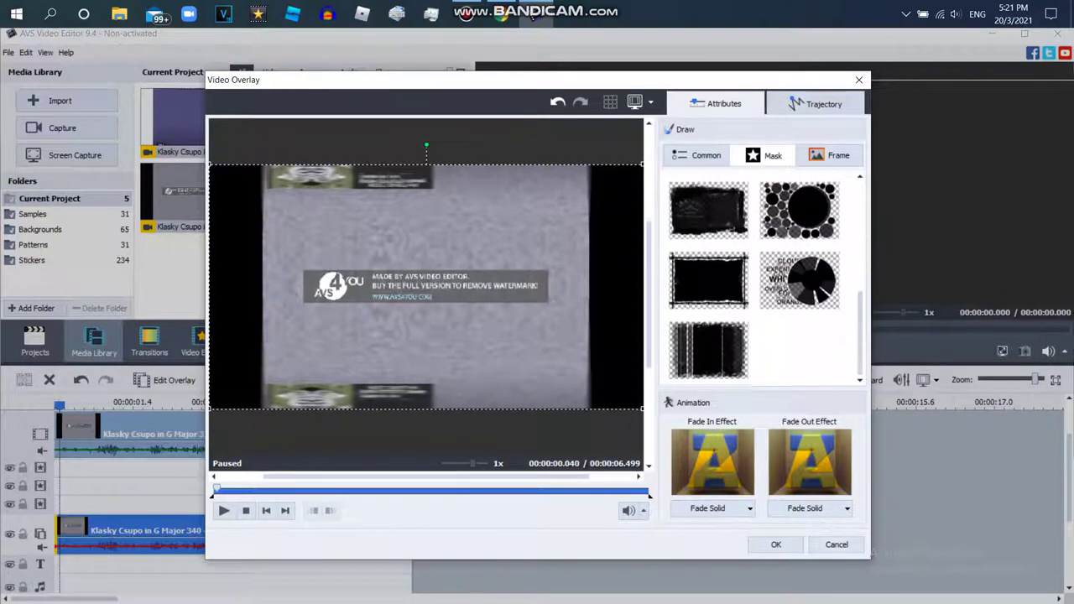
left_click(830, 155)
left_click(699, 155)
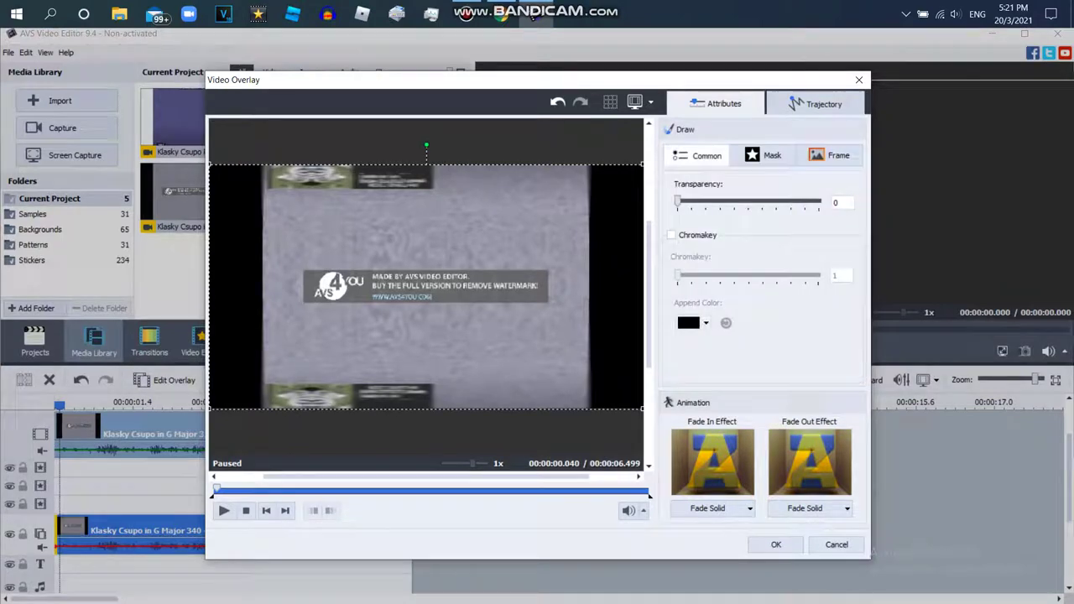
- Set the G Major 340 overlay's transparency to 50 and apply the overlay settings
left_click_drag(678, 202, 749, 202)
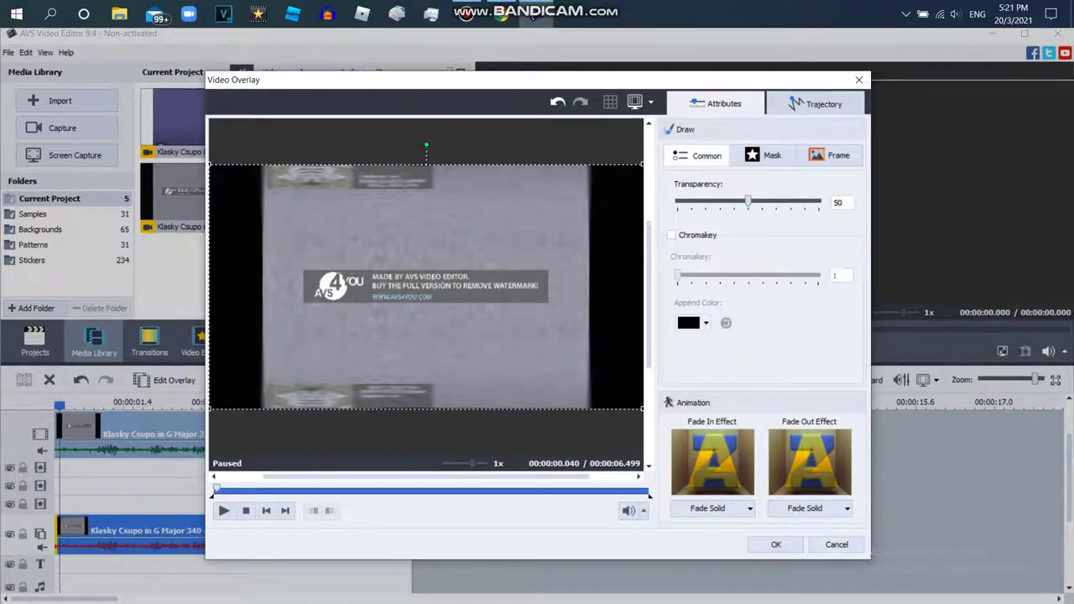
left_click(776, 545)
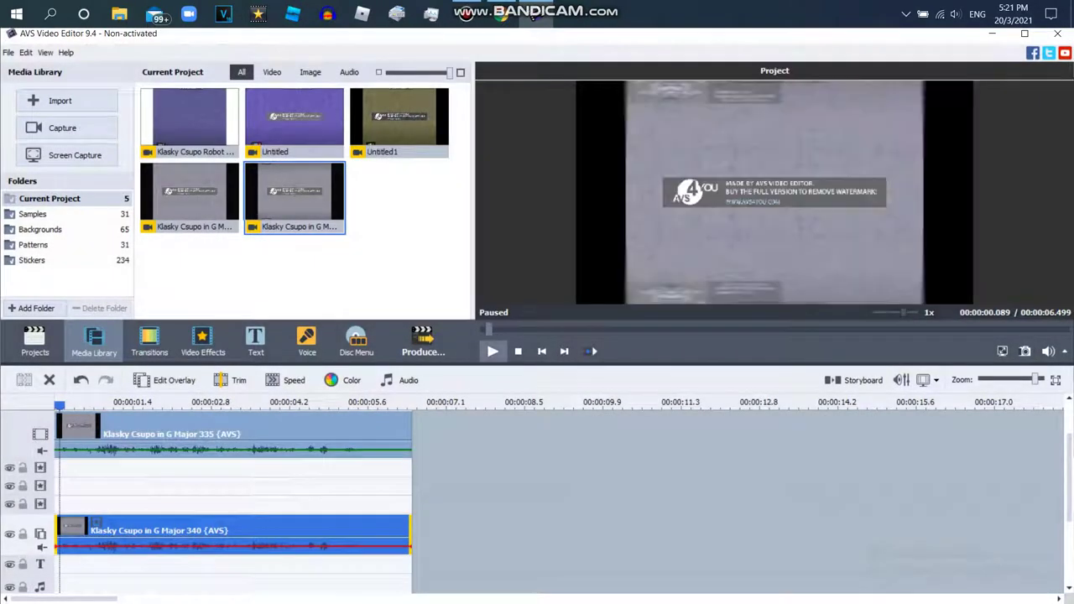
- Play back the project to preview the two blended G Major videos
left_click(493, 351)
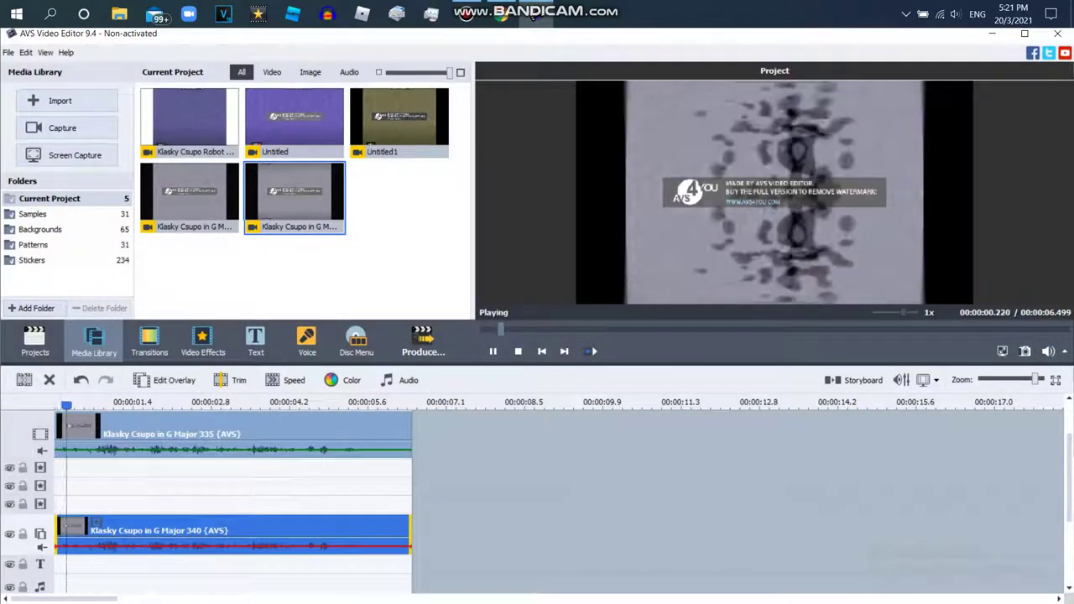
left_click(406, 260)
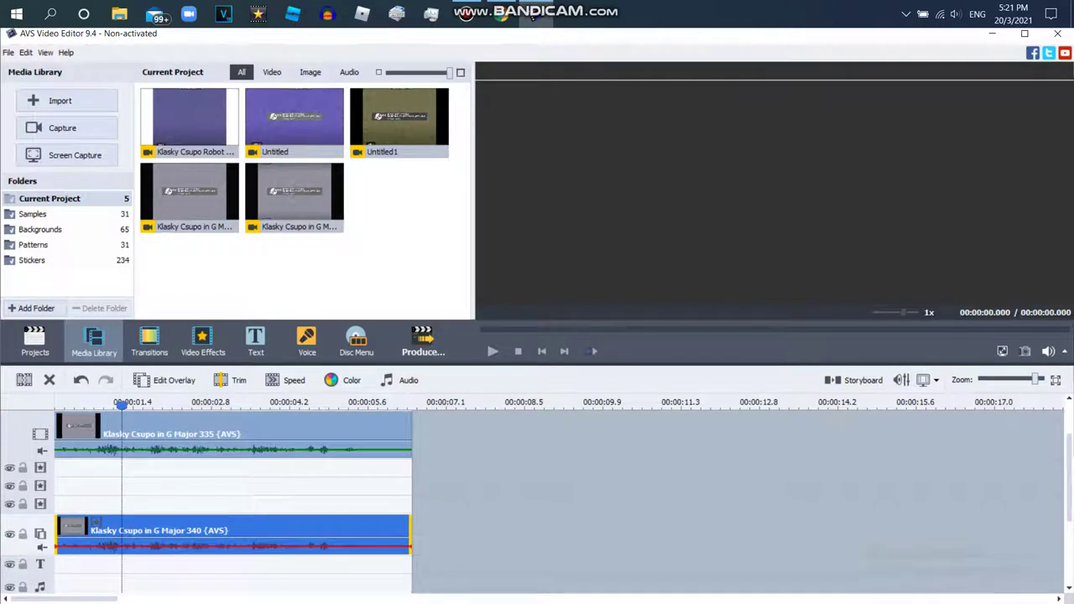
left_click(493, 351)
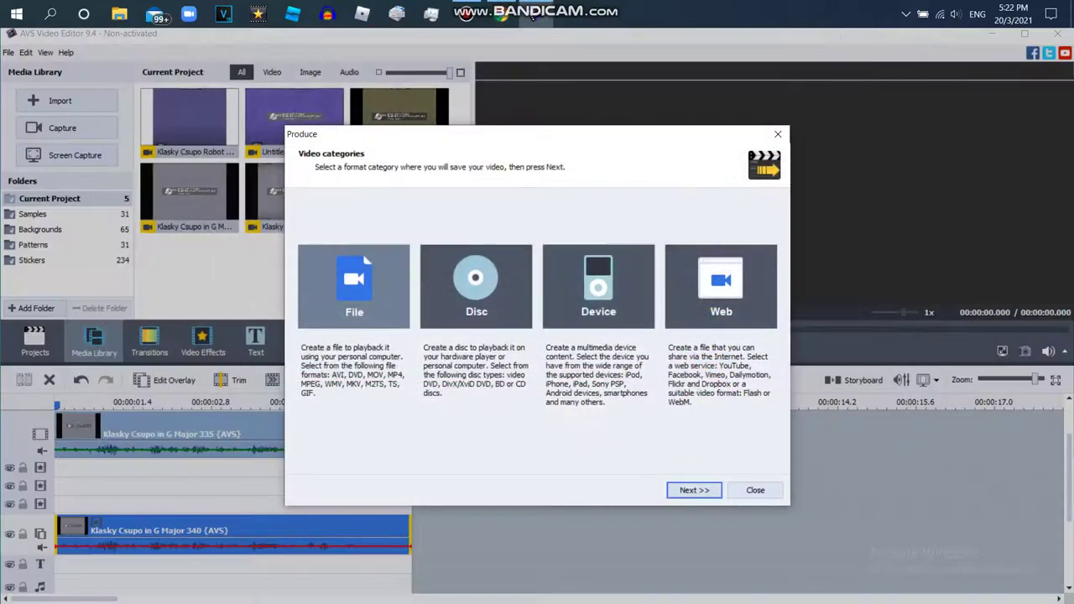
- Produce the project as a video file named "Klasky Csupo in G Major 344" in the AVS EFFECTS folder, continuing with the non-activated version
left_click(694, 491)
left_click(694, 490)
type("Klasky Csupo in G Major 344")
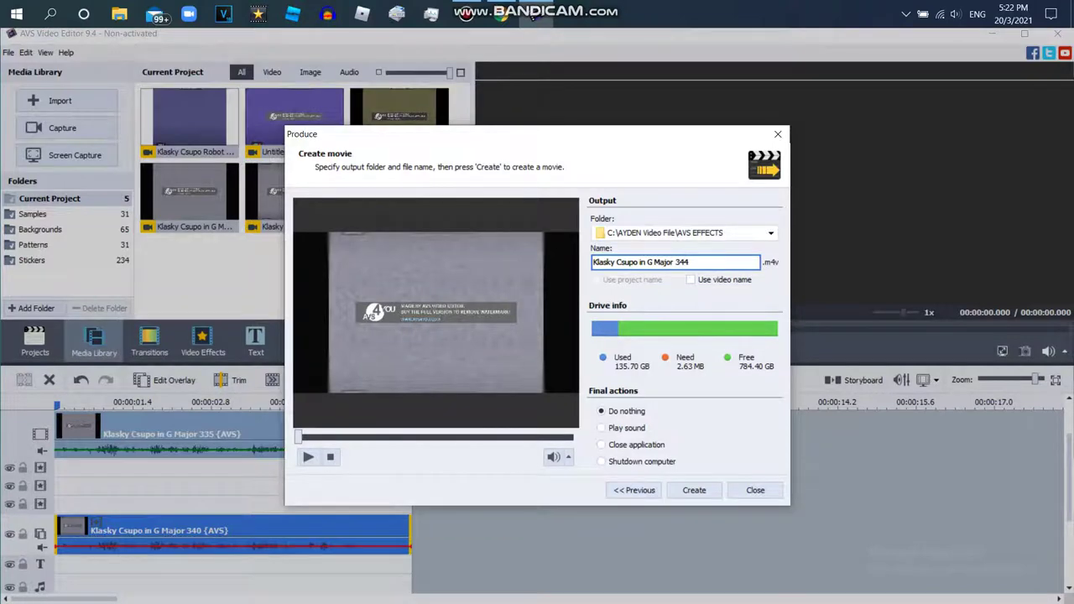
left_click(671, 491)
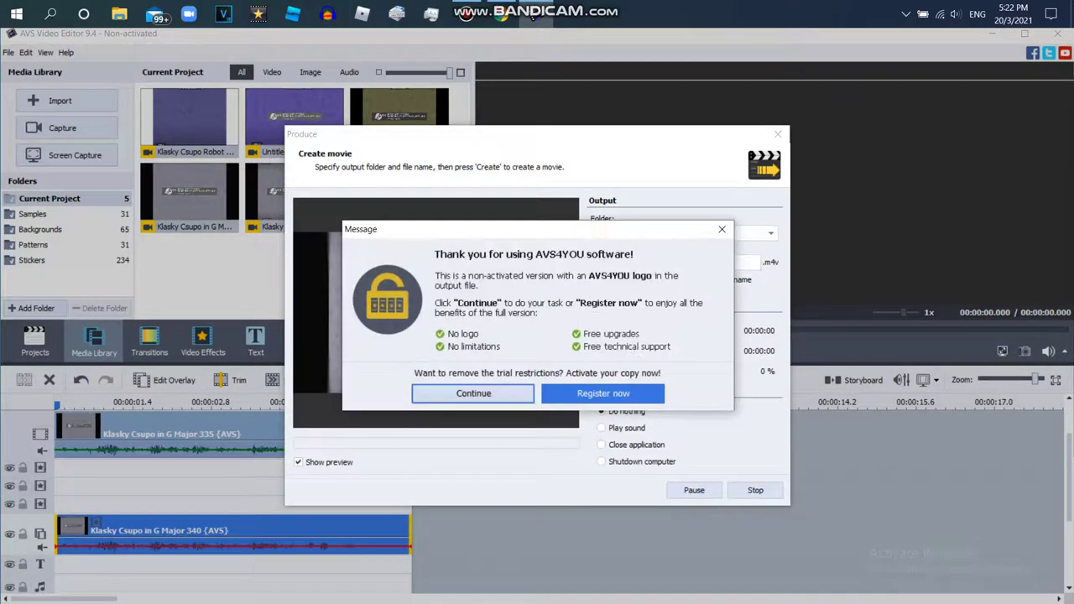
left_click(474, 394)
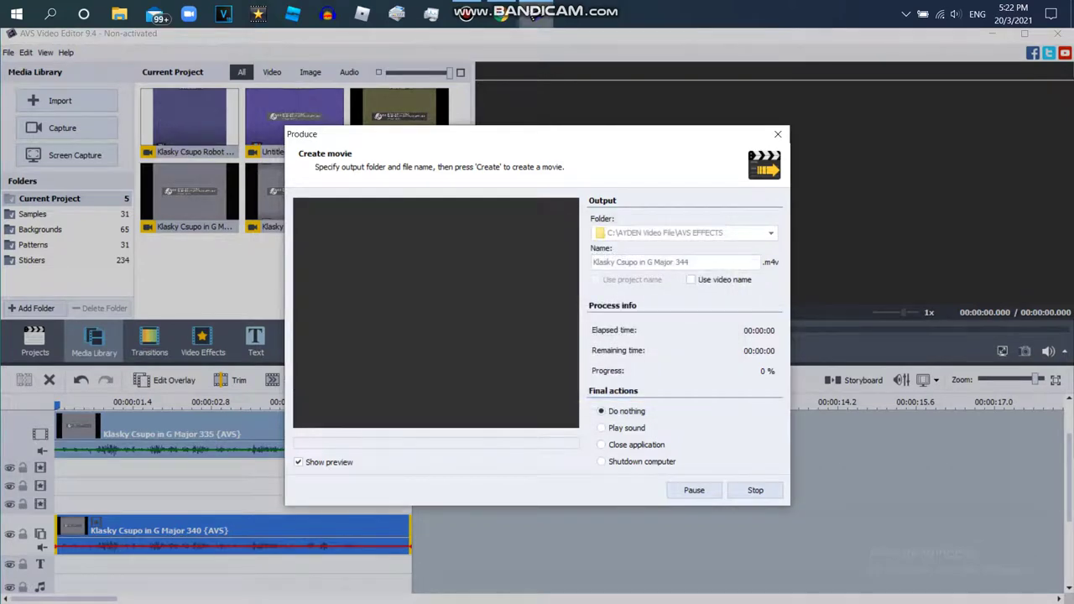
mouse_move(466, 14)
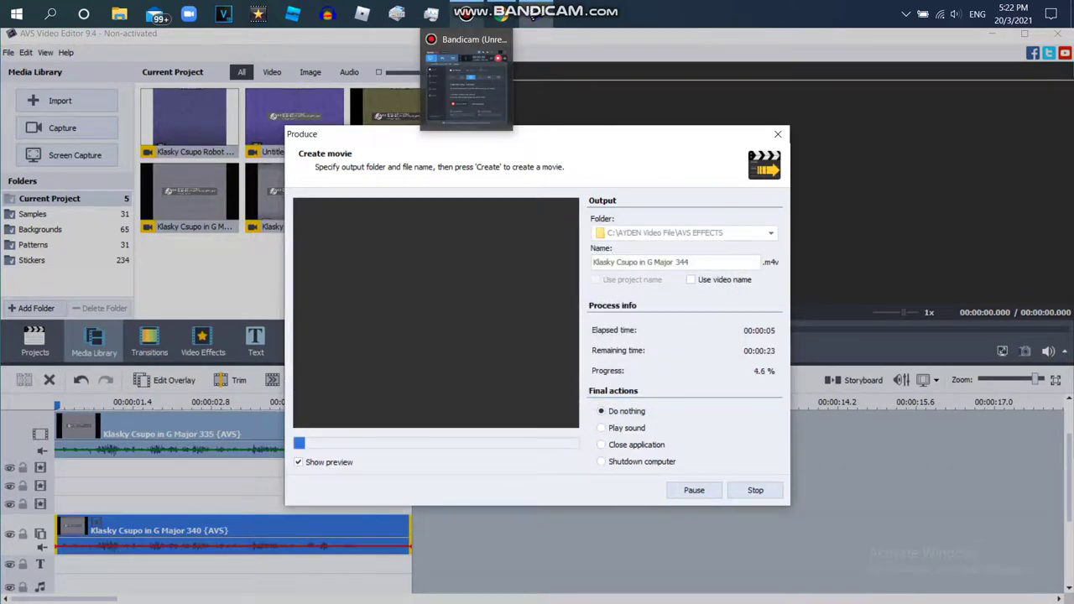